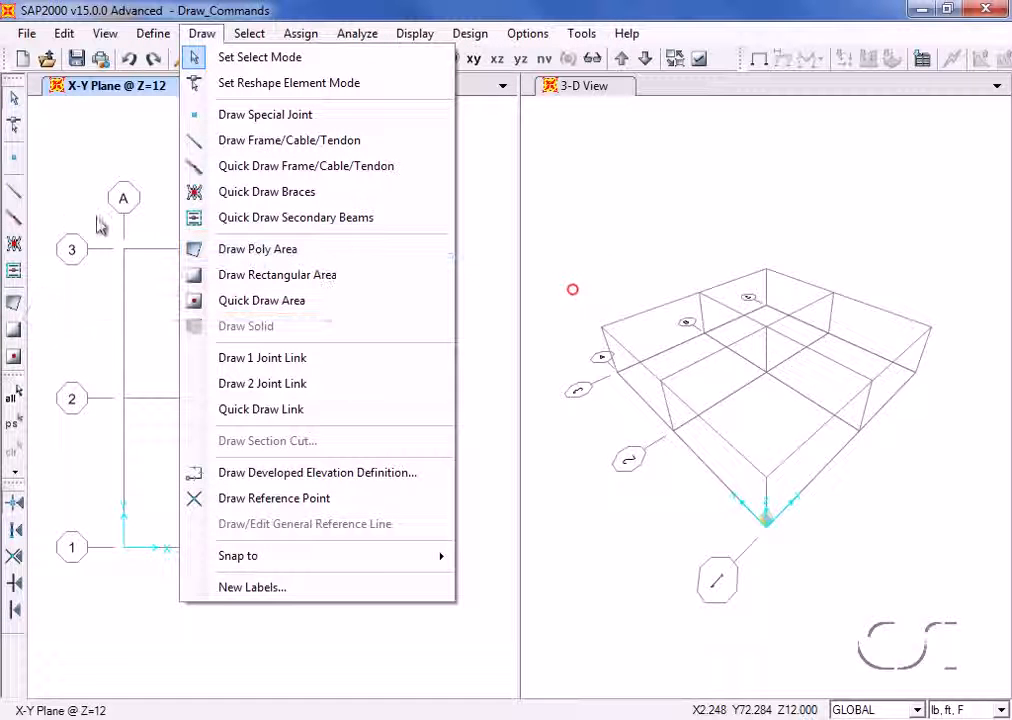
Draw a straight FSEC1 frame diagonally across the bay between grids A-B and 2-3, starting at about X 5, Y 44.
click(15, 192)
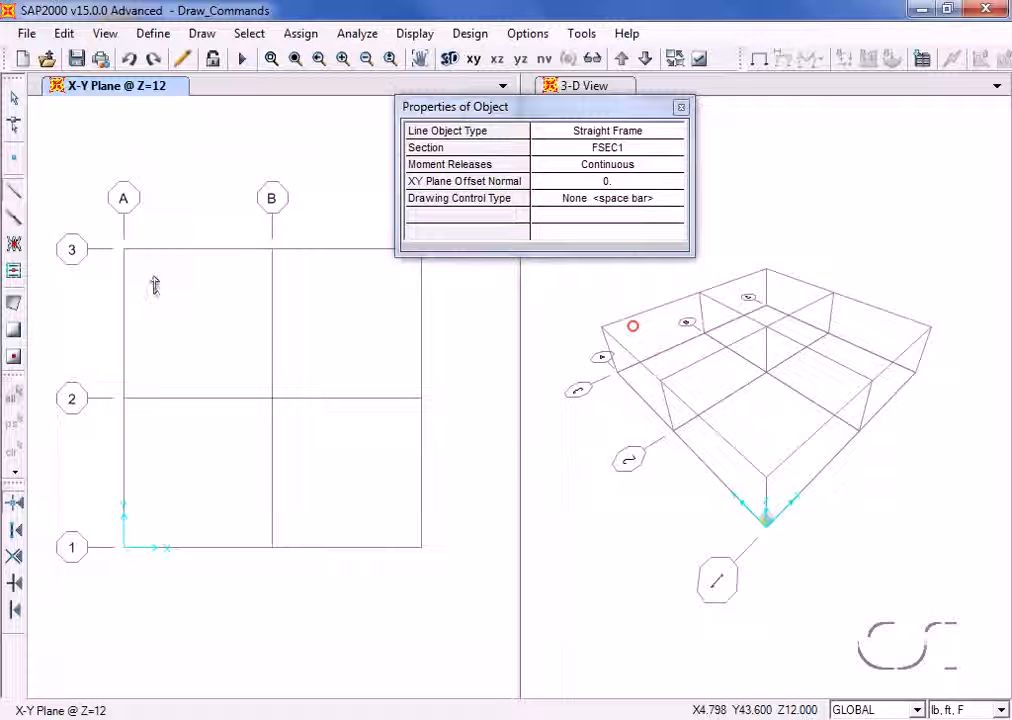
click(154, 278)
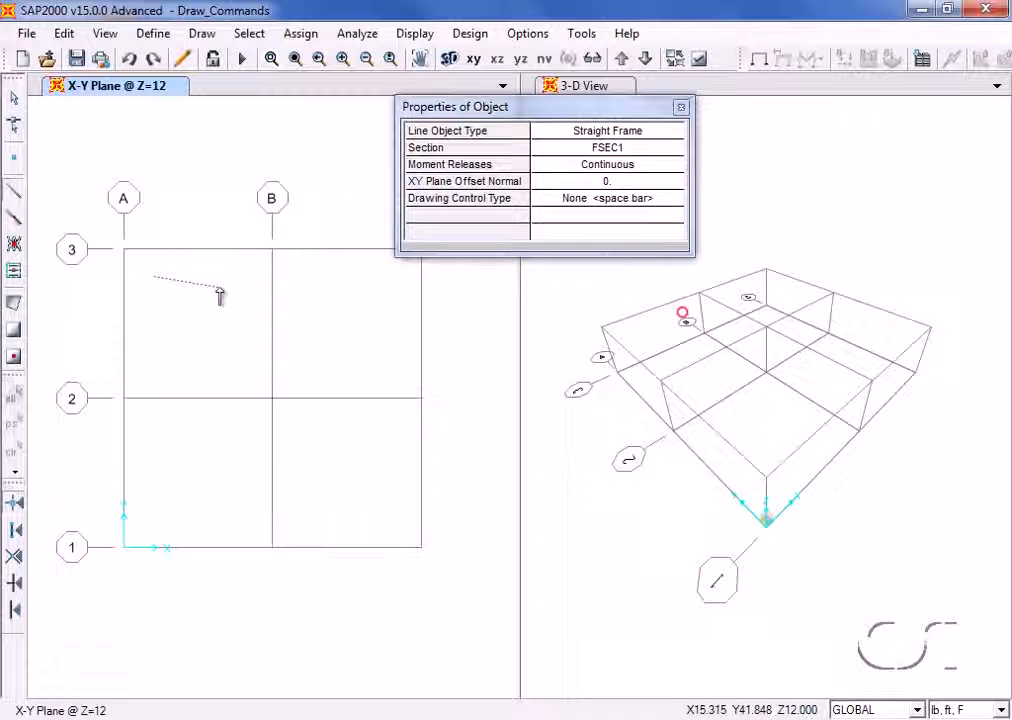
click(234, 351)
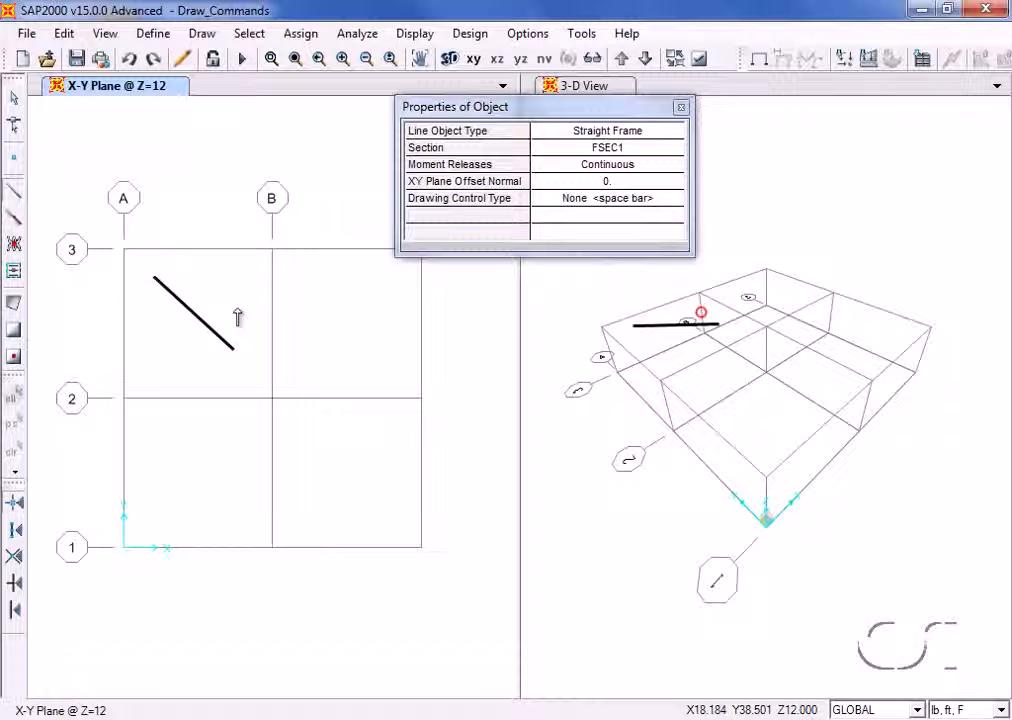
Draw connected frames from grid point A-3 to B-3 and on to a free point at about X 29, Y 40.
click(124, 250)
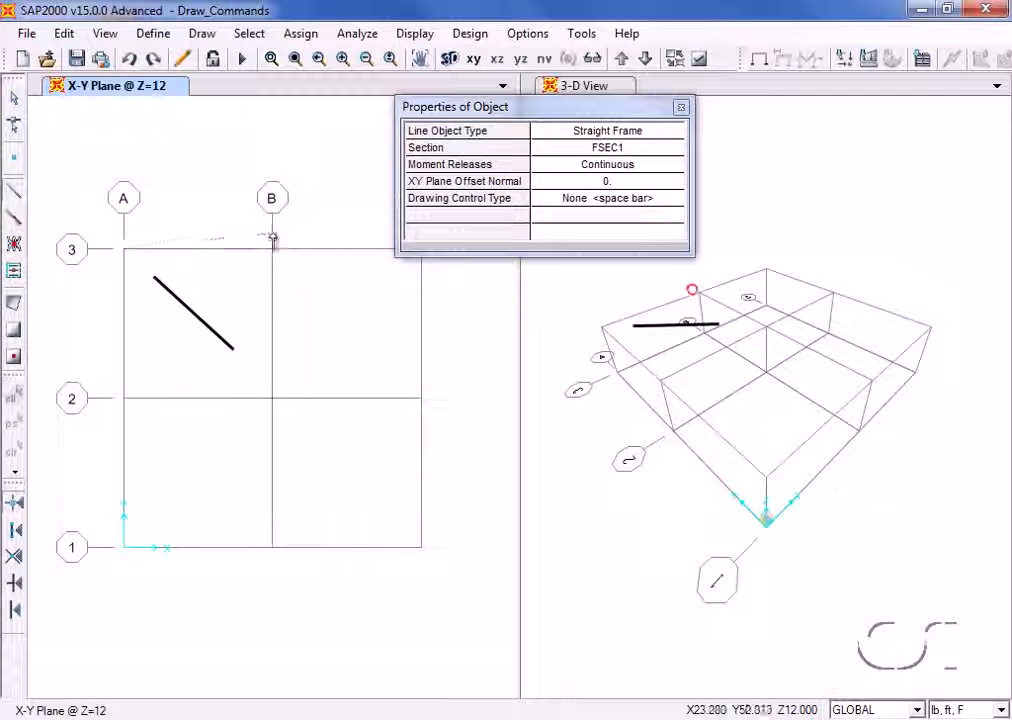
click(272, 249)
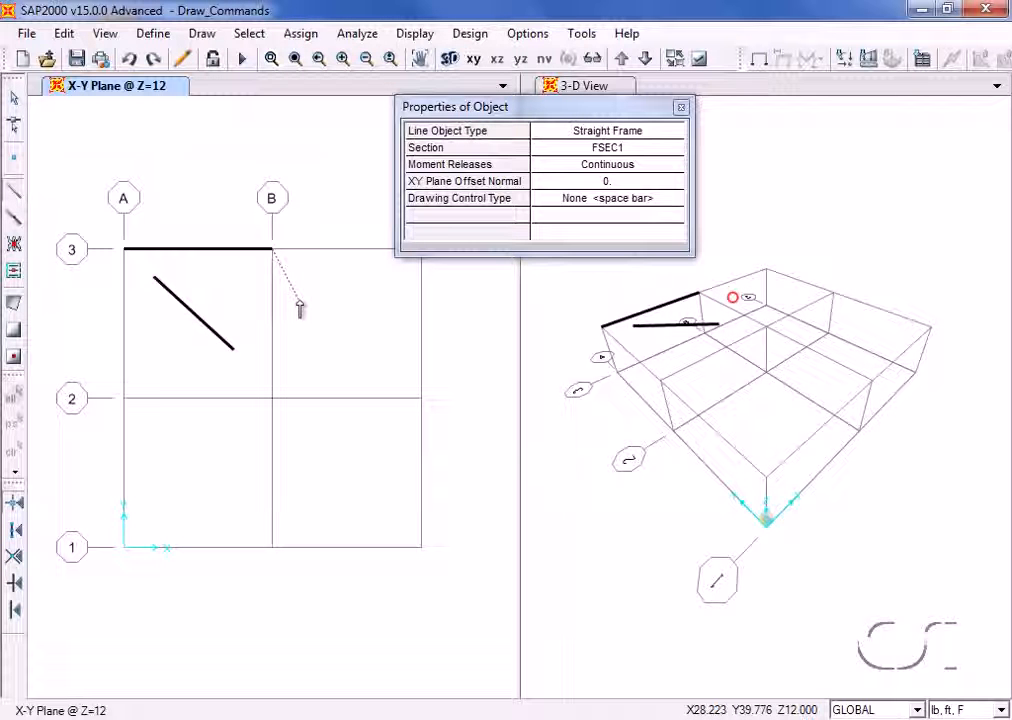
click(304, 301)
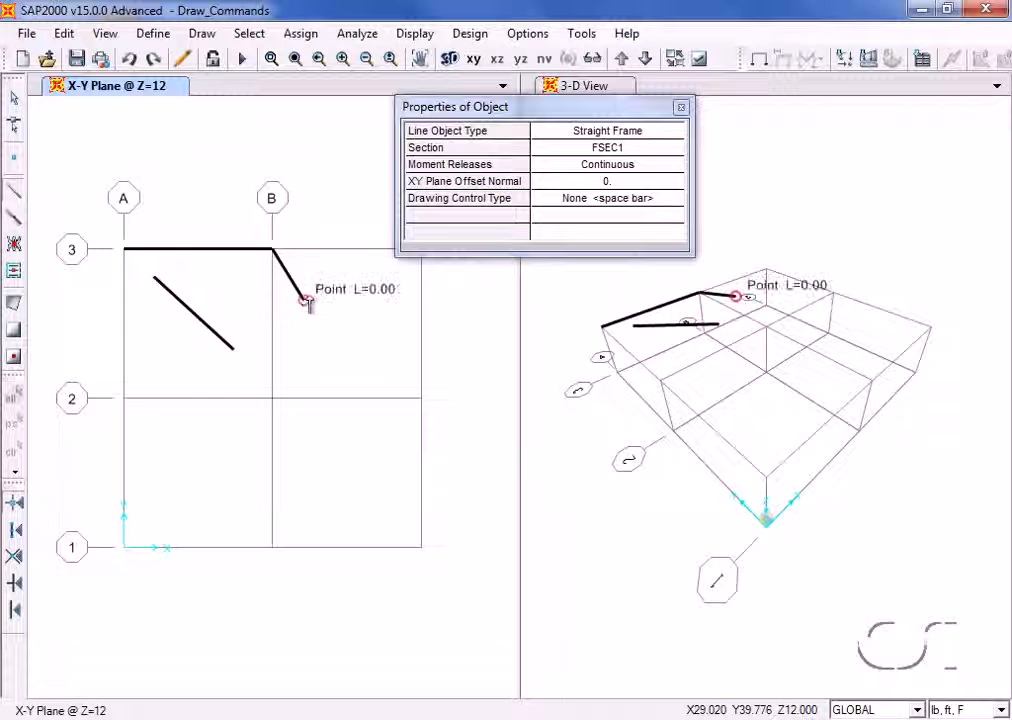
right_click(322, 283)
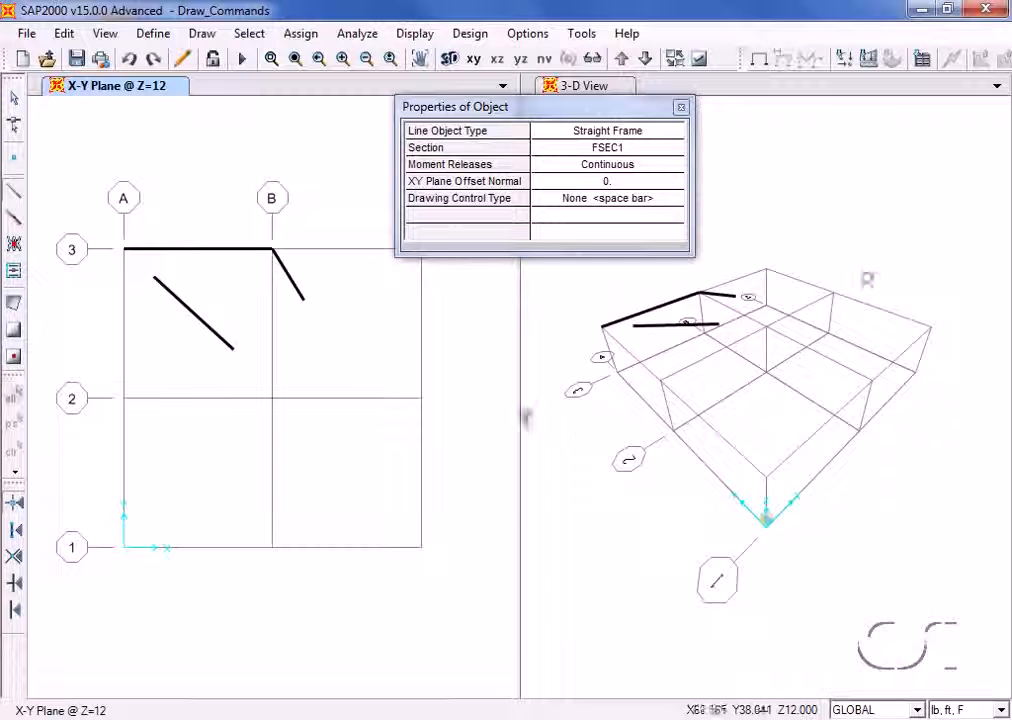
In the 3-D view, draw frames from base point A-2 to the diagonal frame's near end and from the origin to upper point B-2.
click(675, 432)
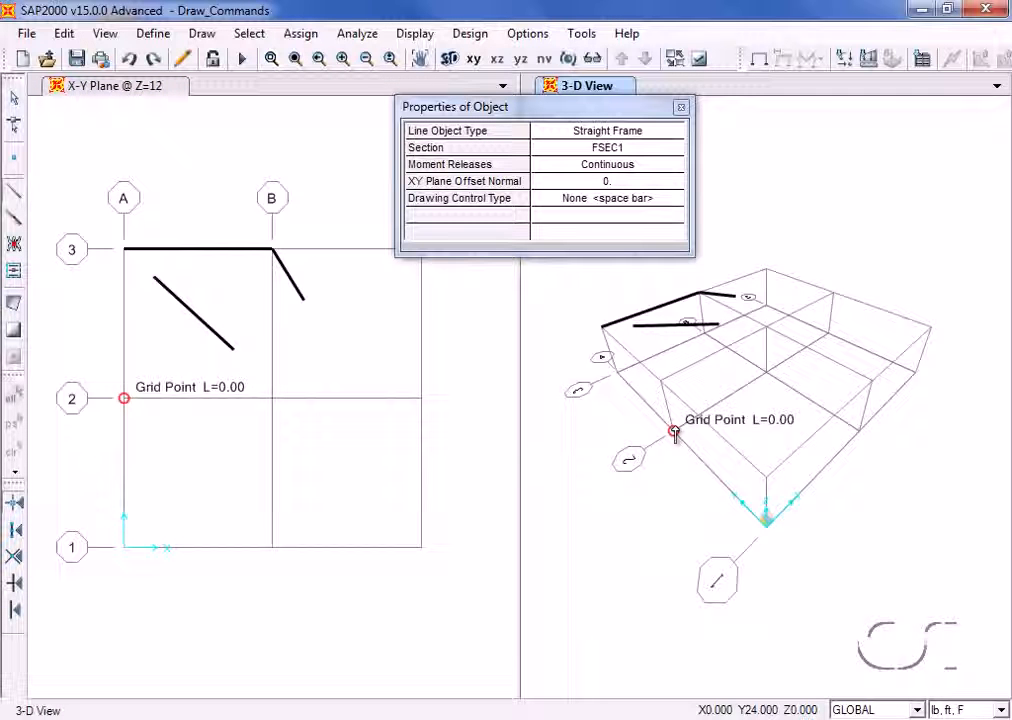
click(634, 327)
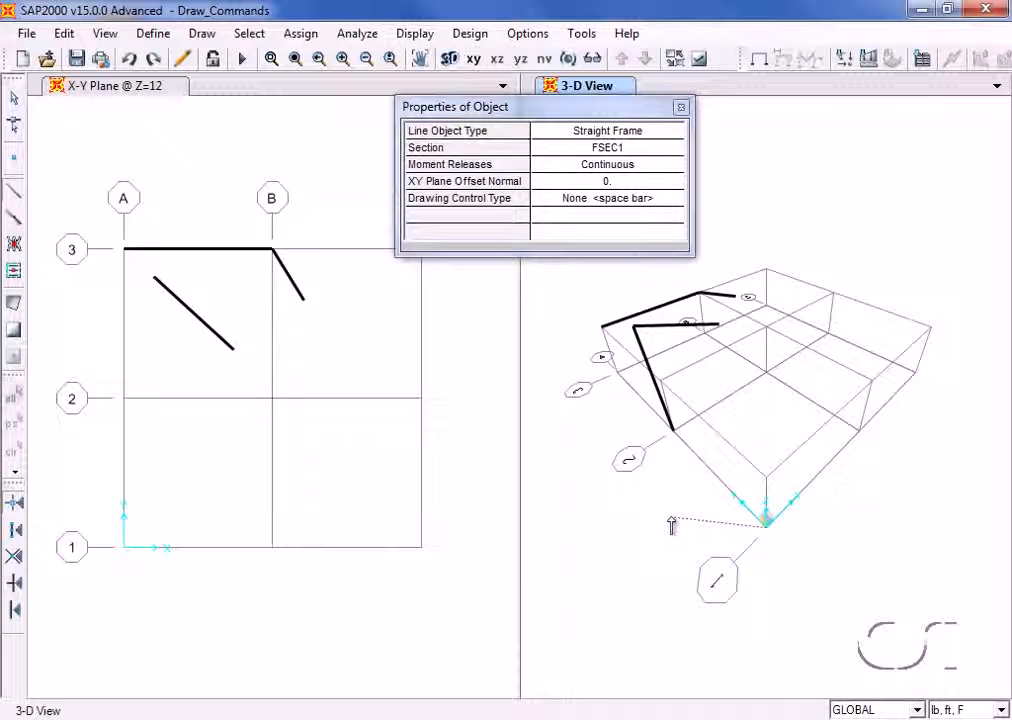
click(766, 328)
right_click(809, 323)
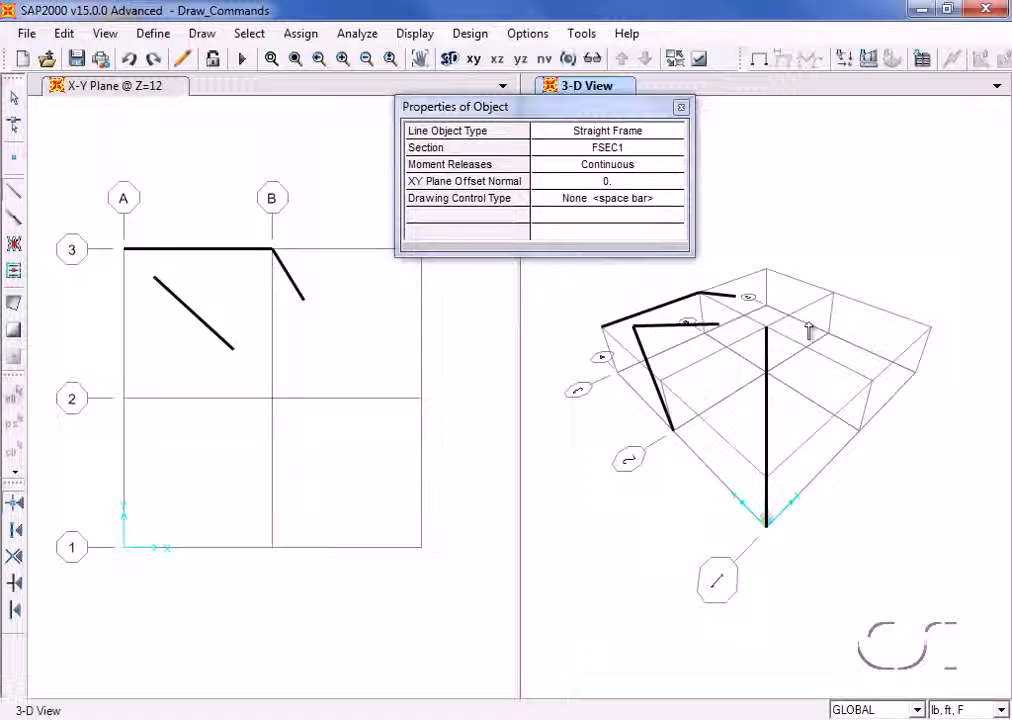
Examine the drawing control type options and keep None.
click(634, 199)
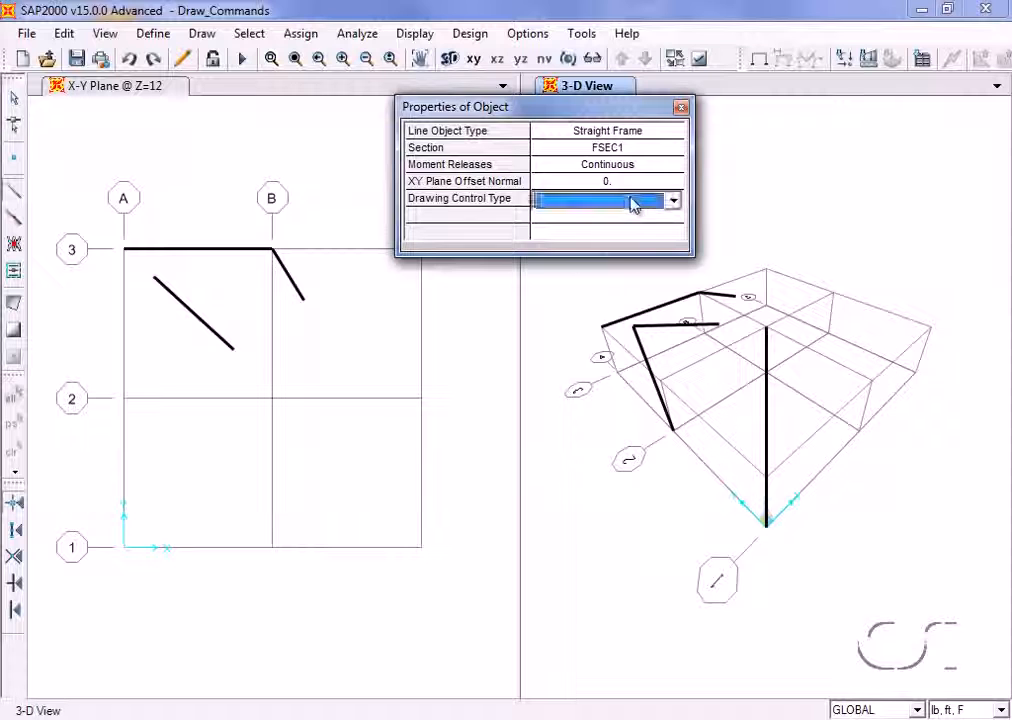
click(634, 199)
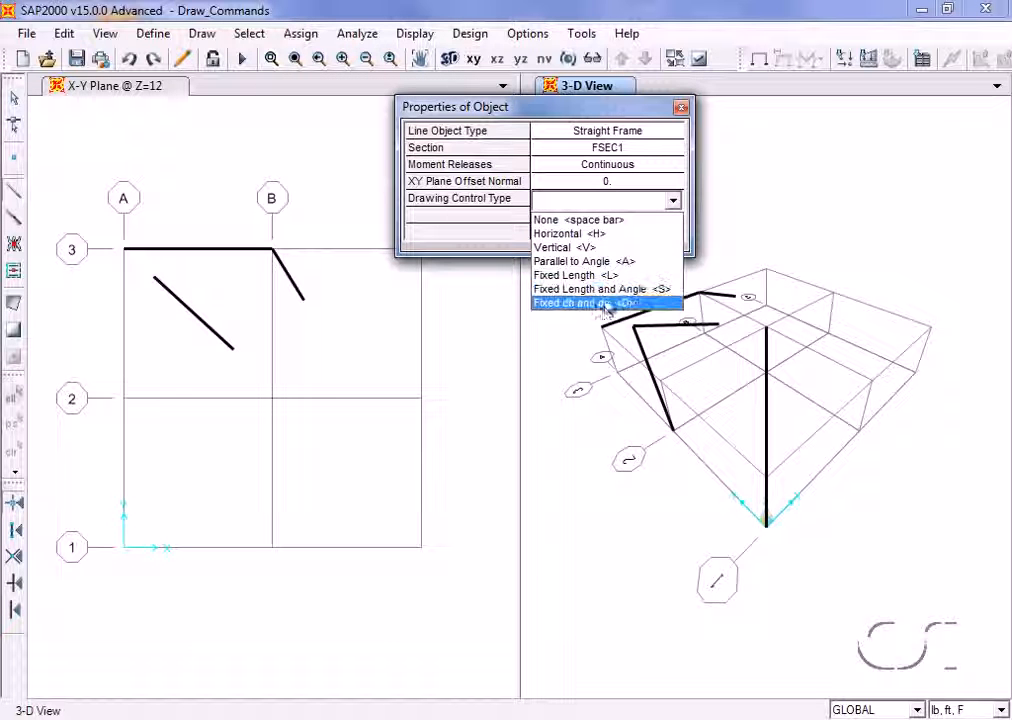
click(596, 225)
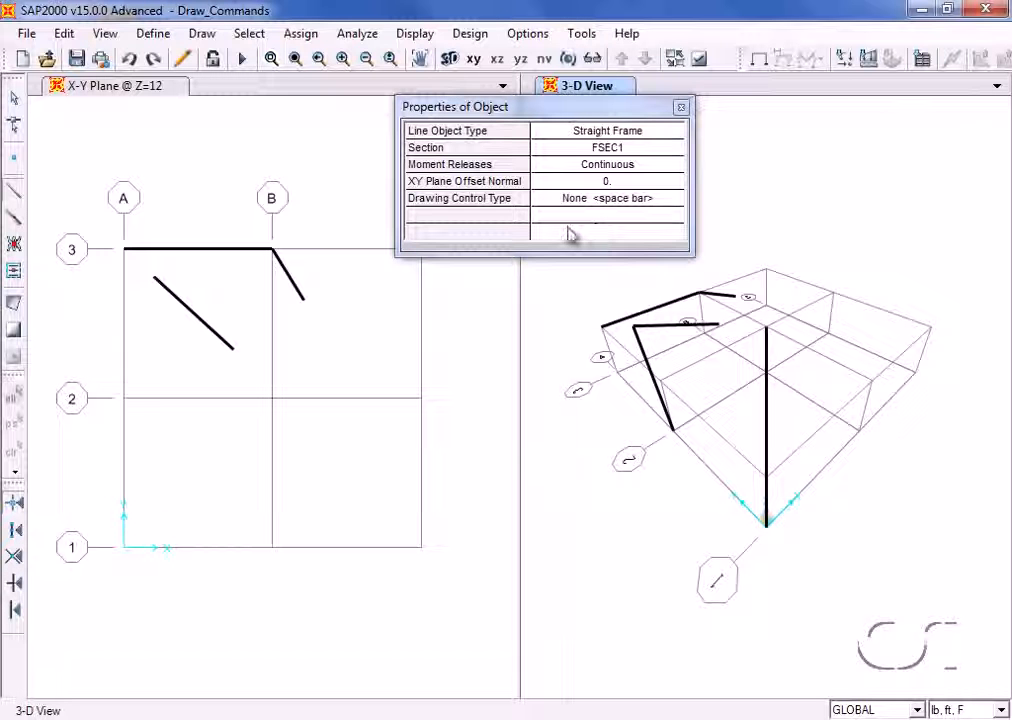
In plan, draw a Horizontal-constrained frame about 14 ft long from about X 29, Y 33, followed by a Vertical-constrained one about 14 ft long from its end.
click(304, 351)
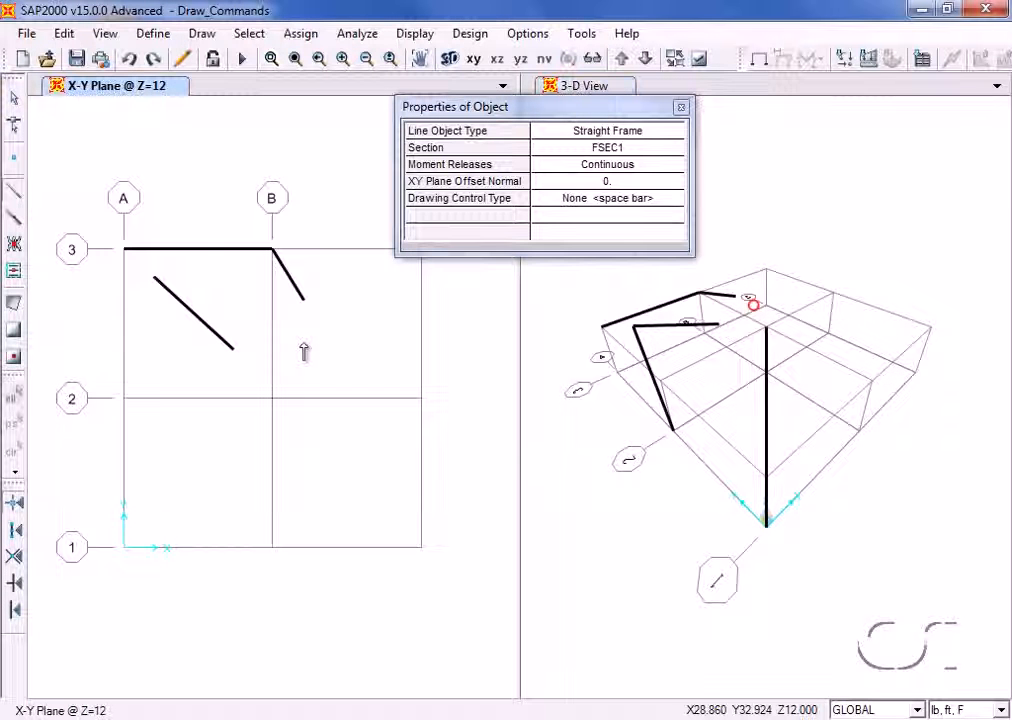
click(304, 351)
key(h)
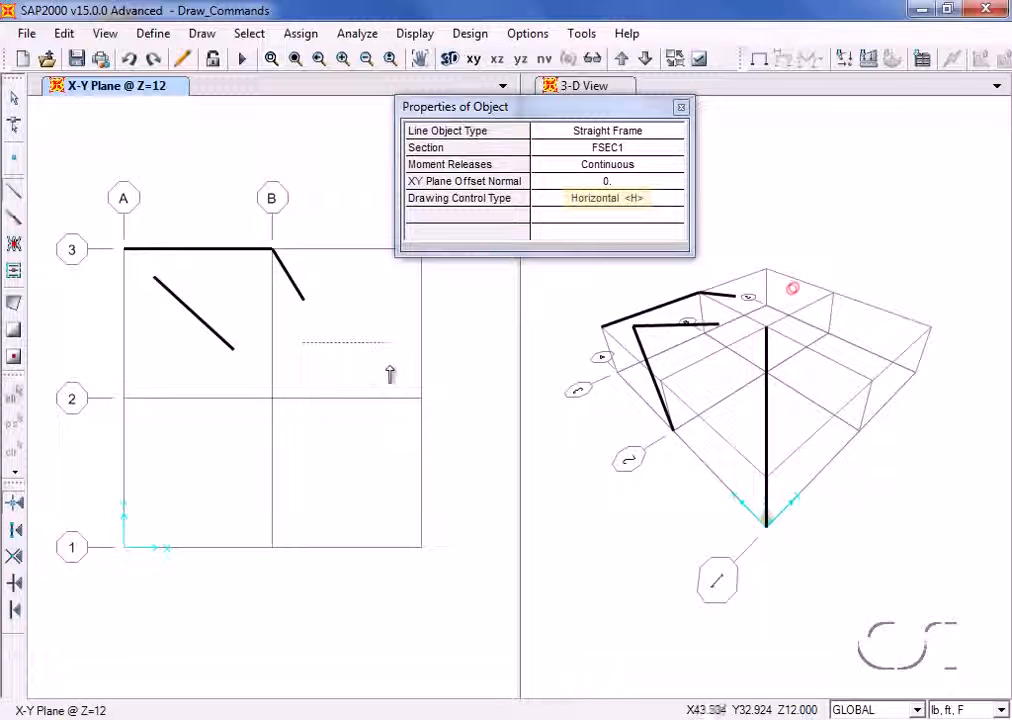
click(392, 373)
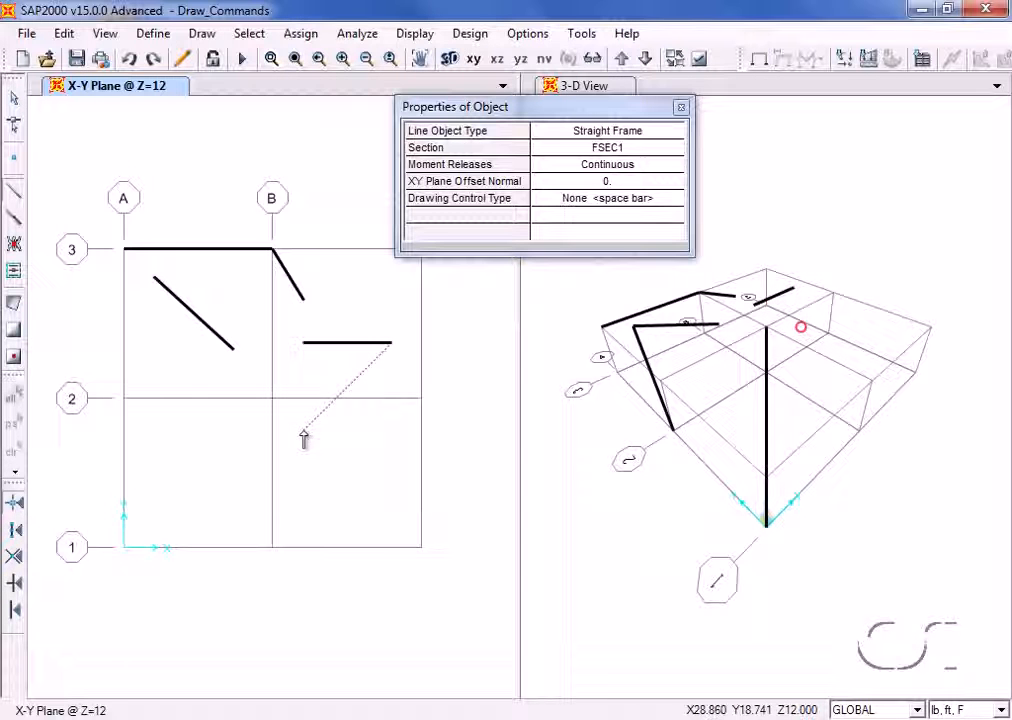
key(v)
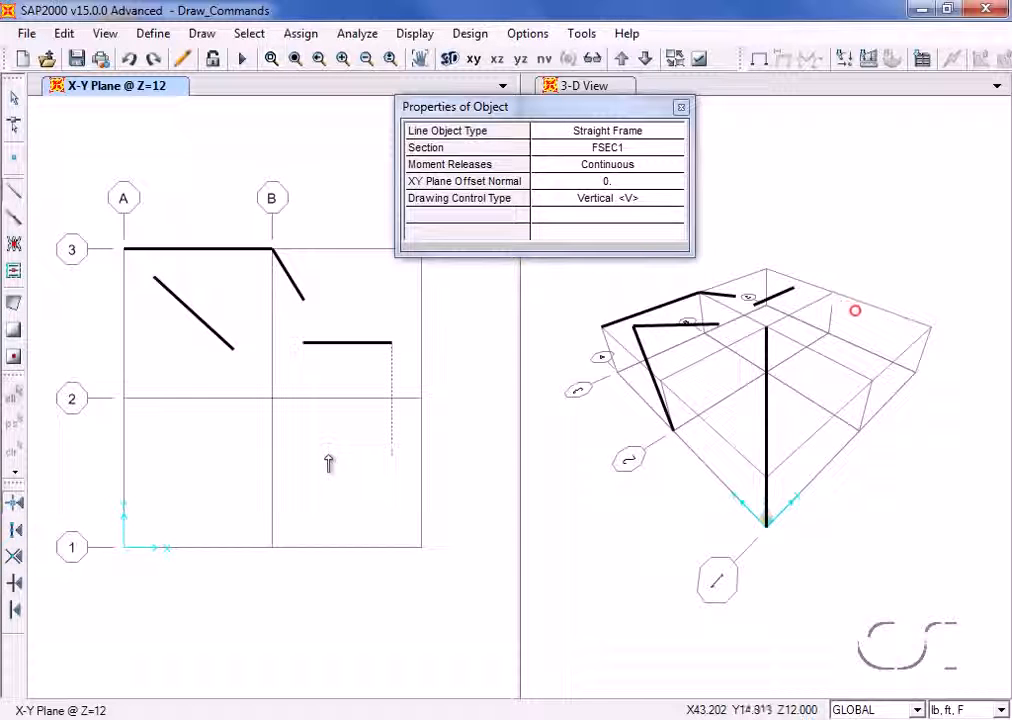
click(326, 438)
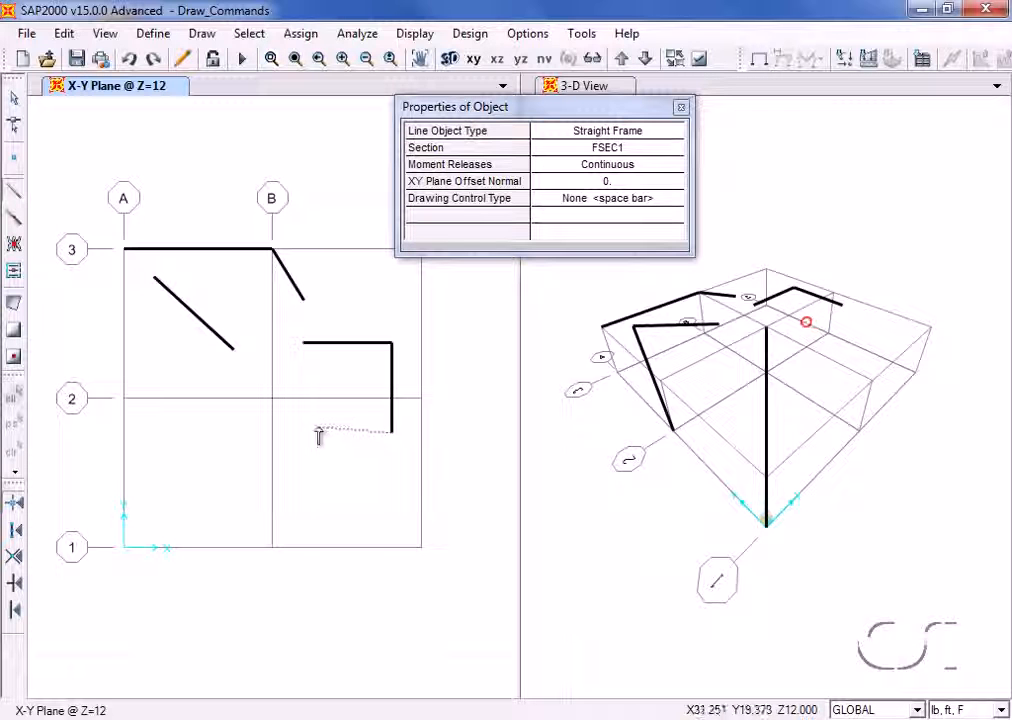
Continue the chain with a frame parallel to a 45 degree angle and one of fixed length 8 ft, and end drawing.
key(a)
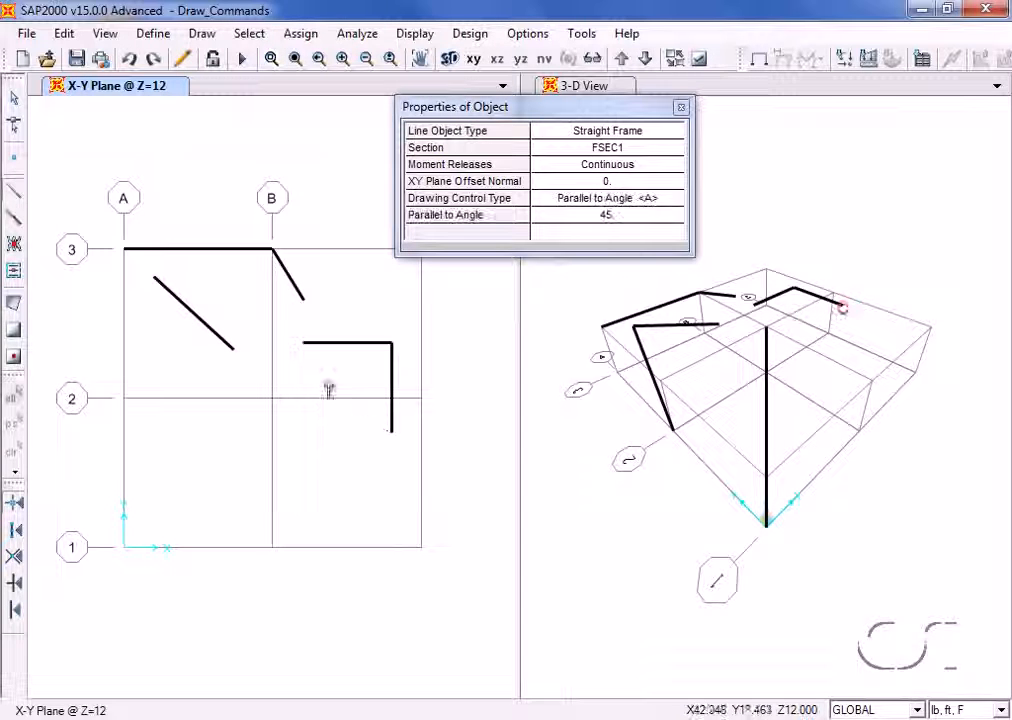
click(322, 449)
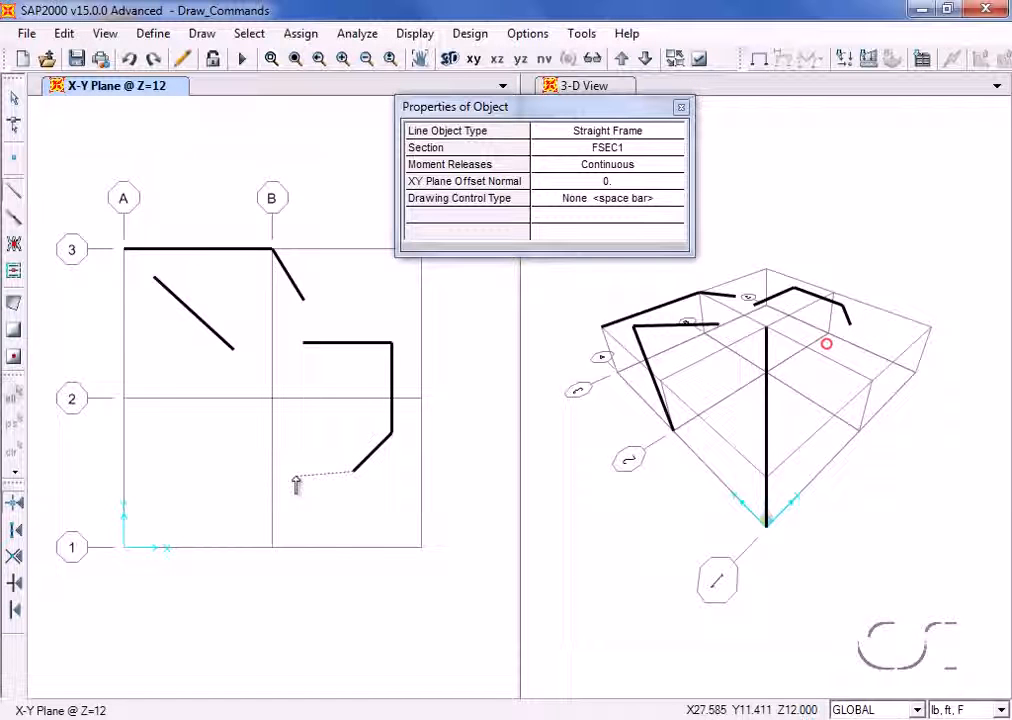
key(l)
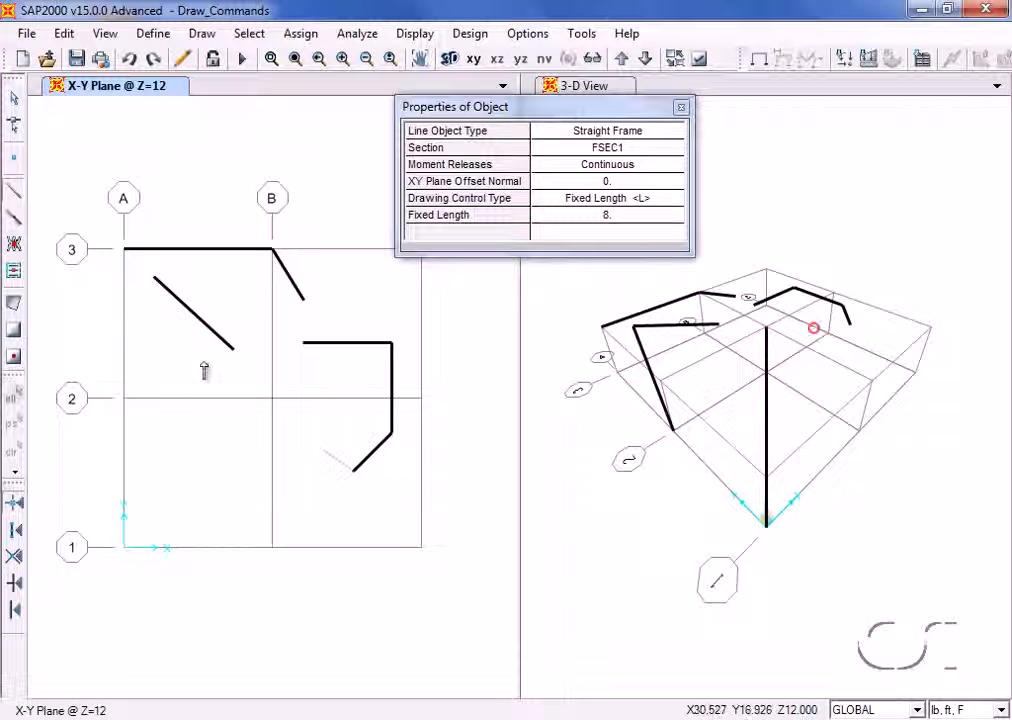
click(205, 446)
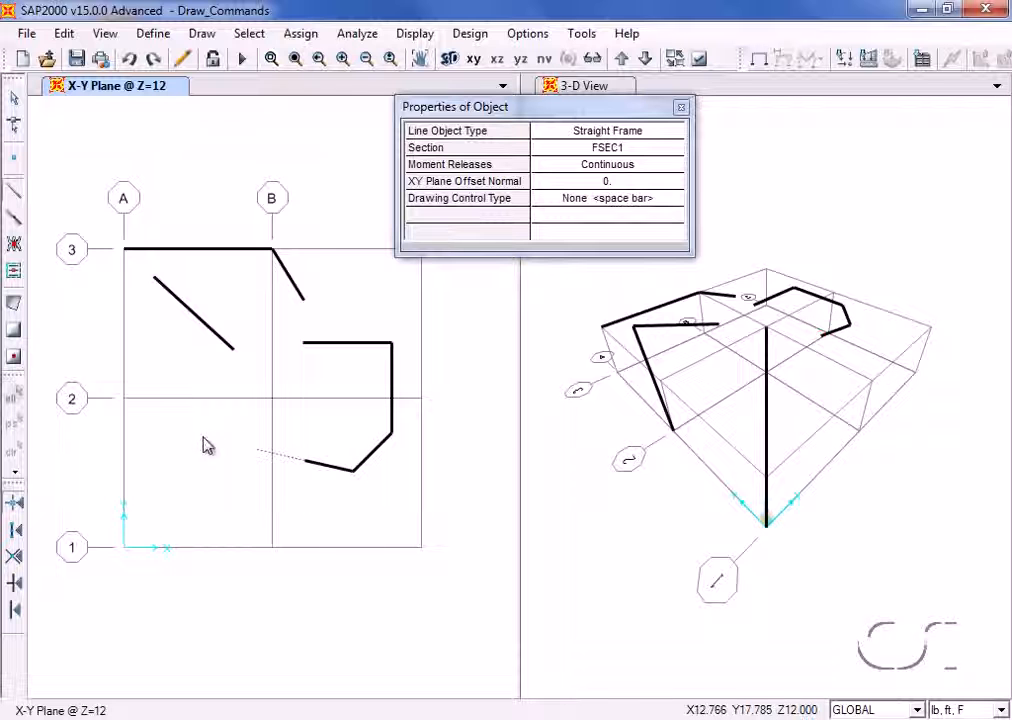
right_click(206, 441)
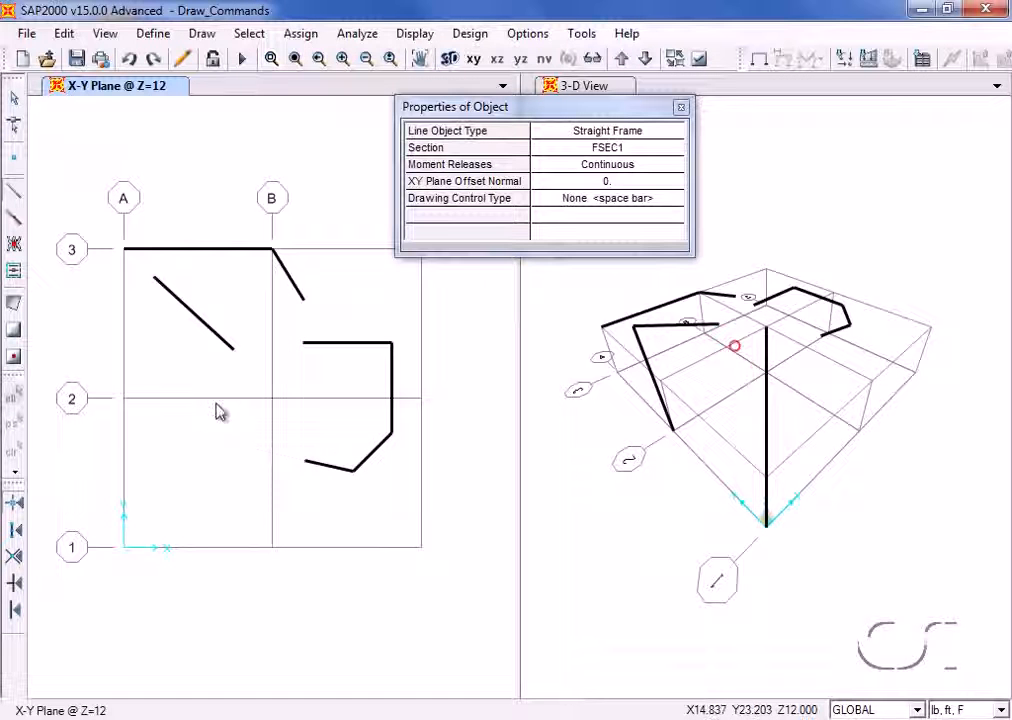
click(11, 104)
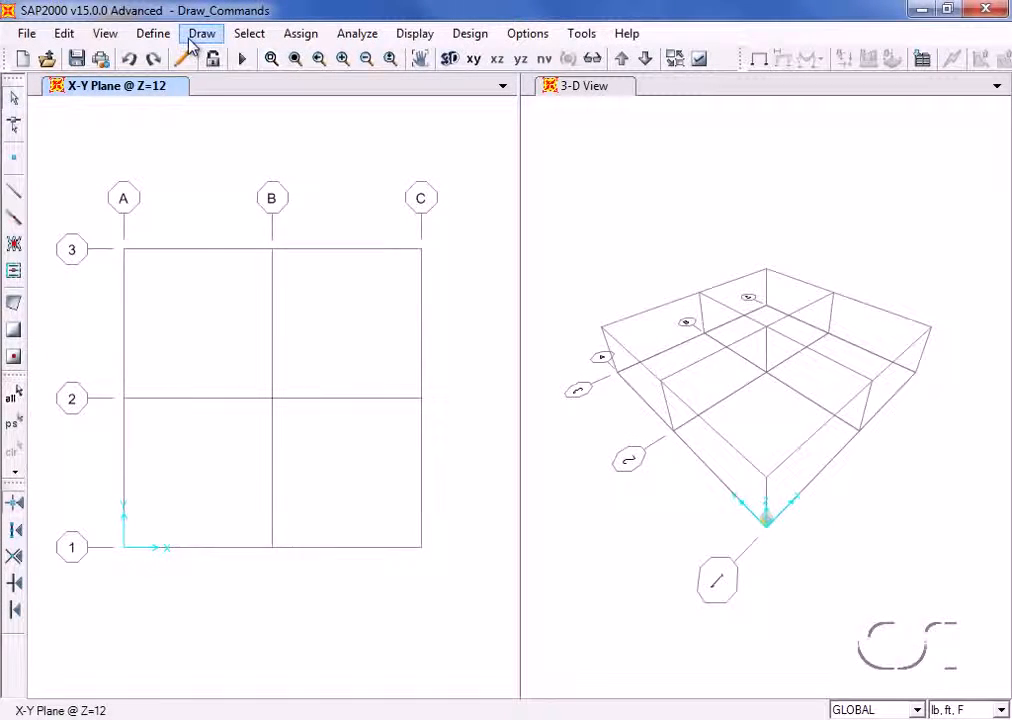
Quick-draw straight FSEC1 frames on grid line 3 between A and B and on all grid segments between B-C and 1-3.
click(201, 33)
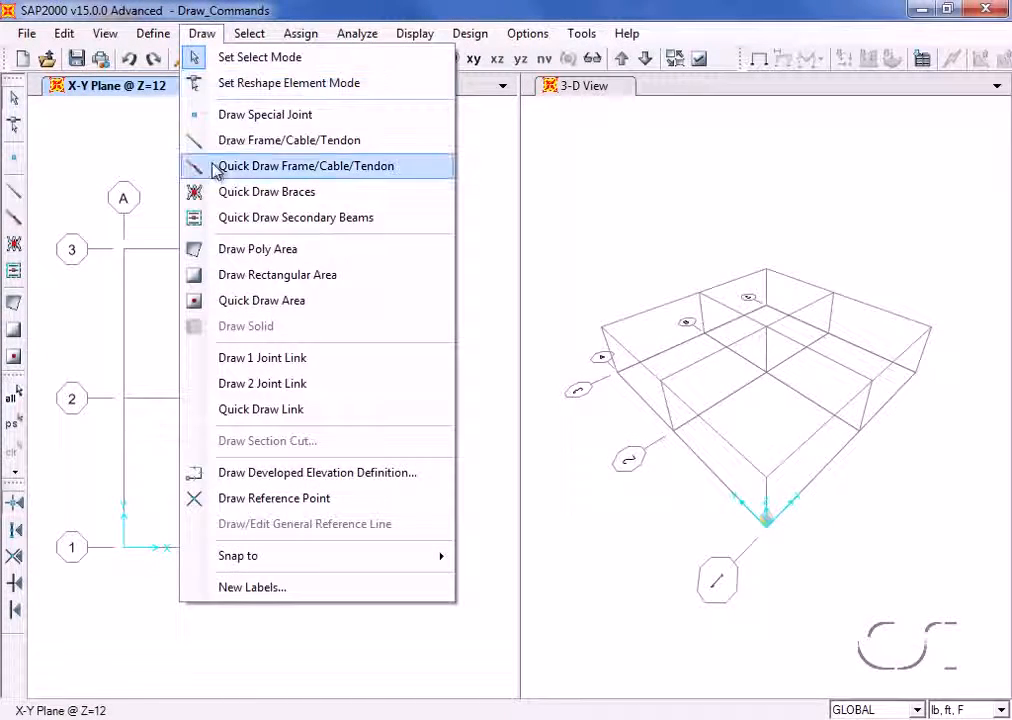
click(335, 166)
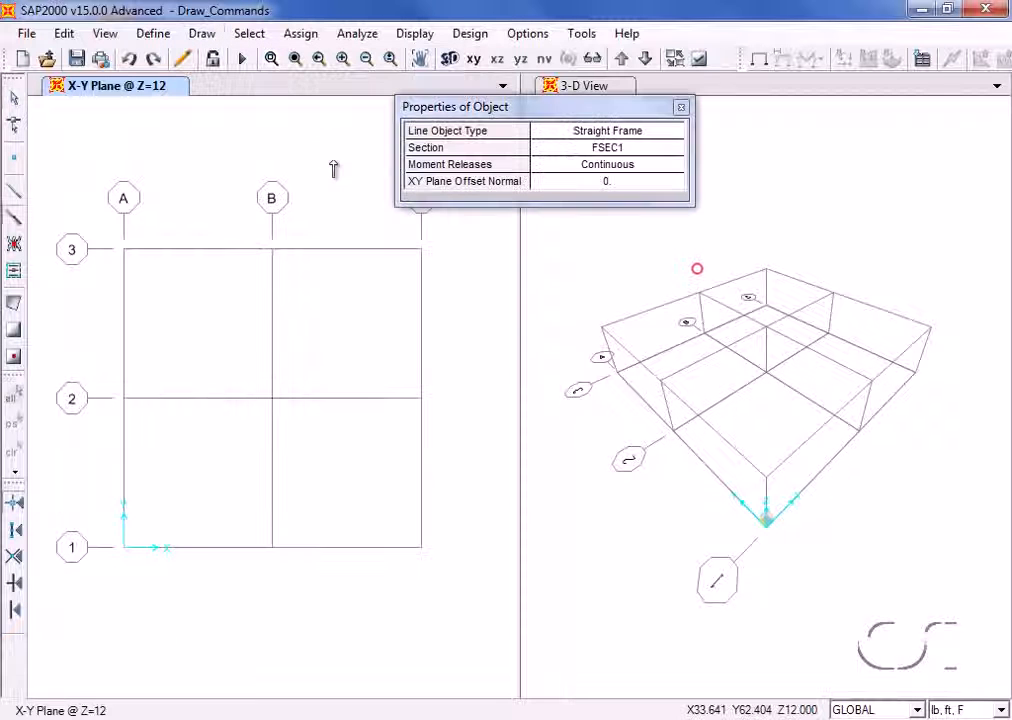
click(207, 252)
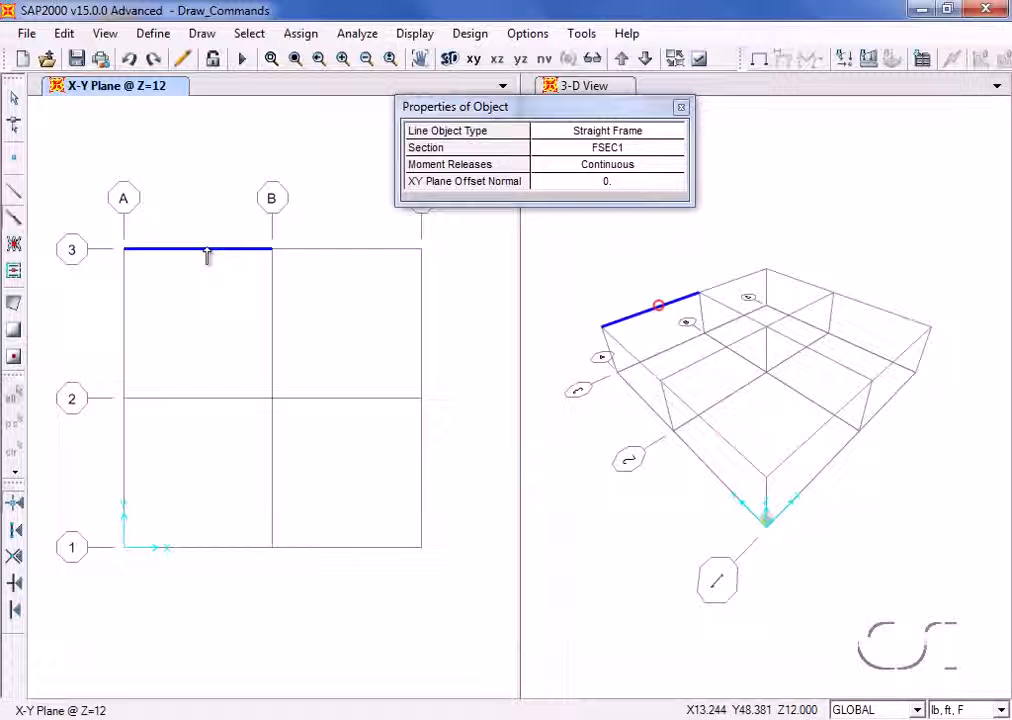
mouse_move(250, 220)
mouse_down()
mouse_move(266, 474)
mouse_move(378, 590)
mouse_move(464, 592)
mouse_up()
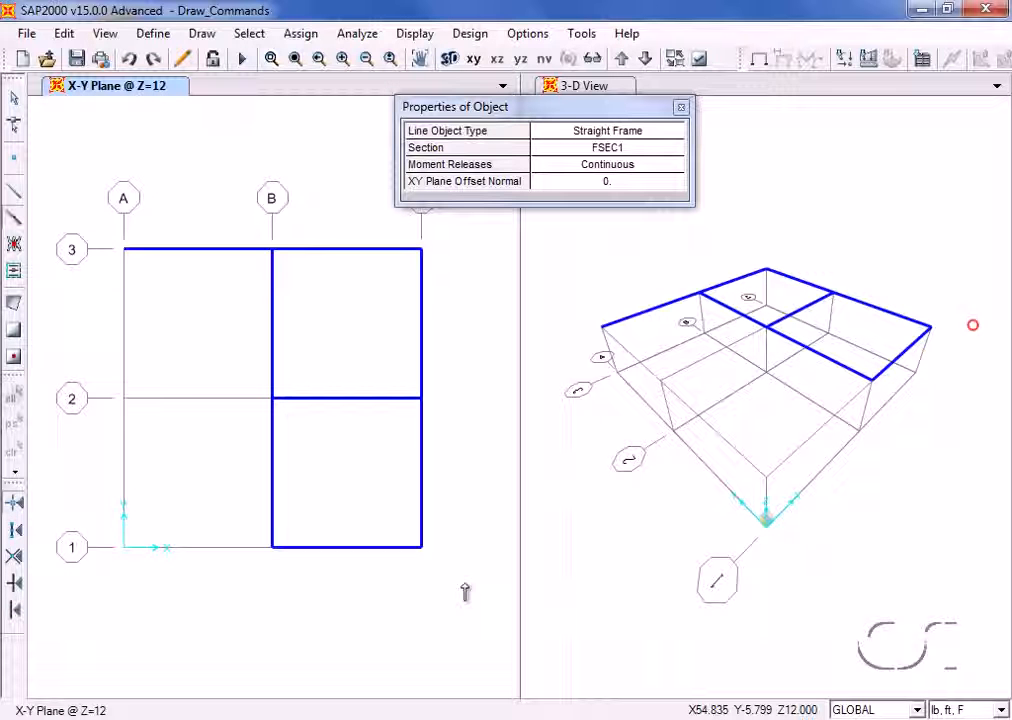
click(15, 108)
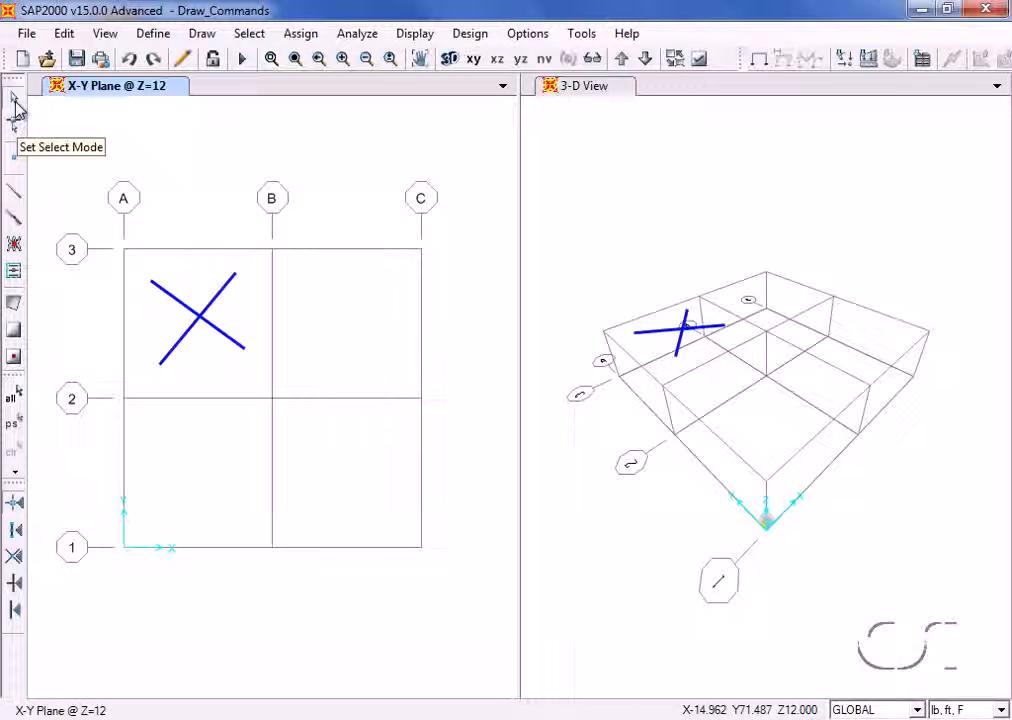
Set the Y coordinate of the joint at the diagonal brace's lower end near grid B to 35 ft.
right_click(250, 354)
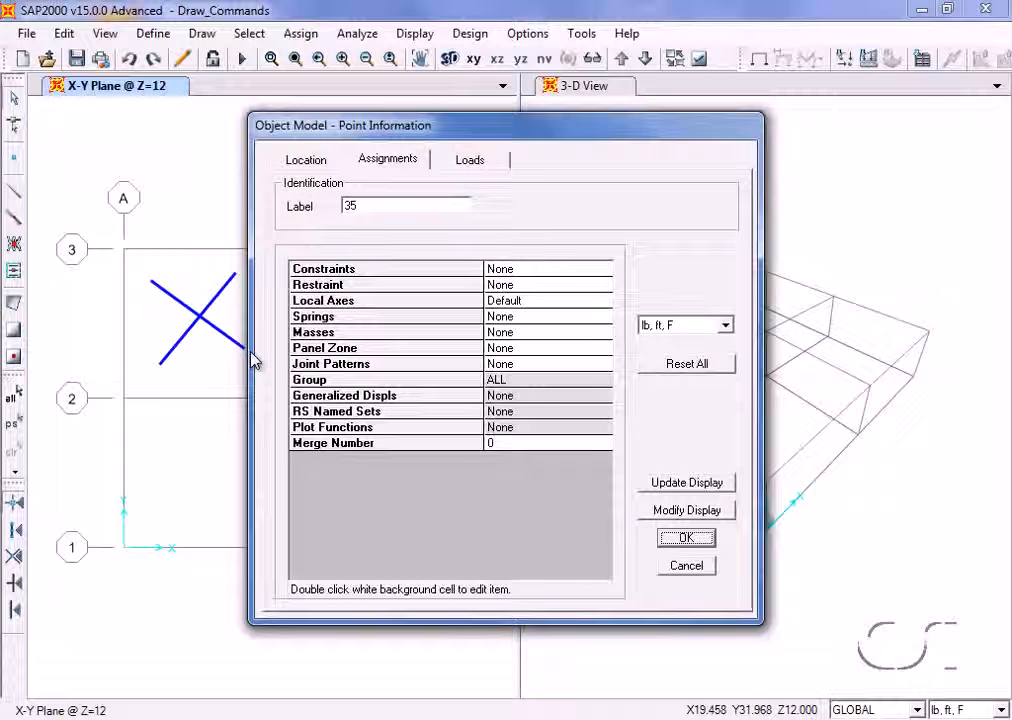
click(324, 166)
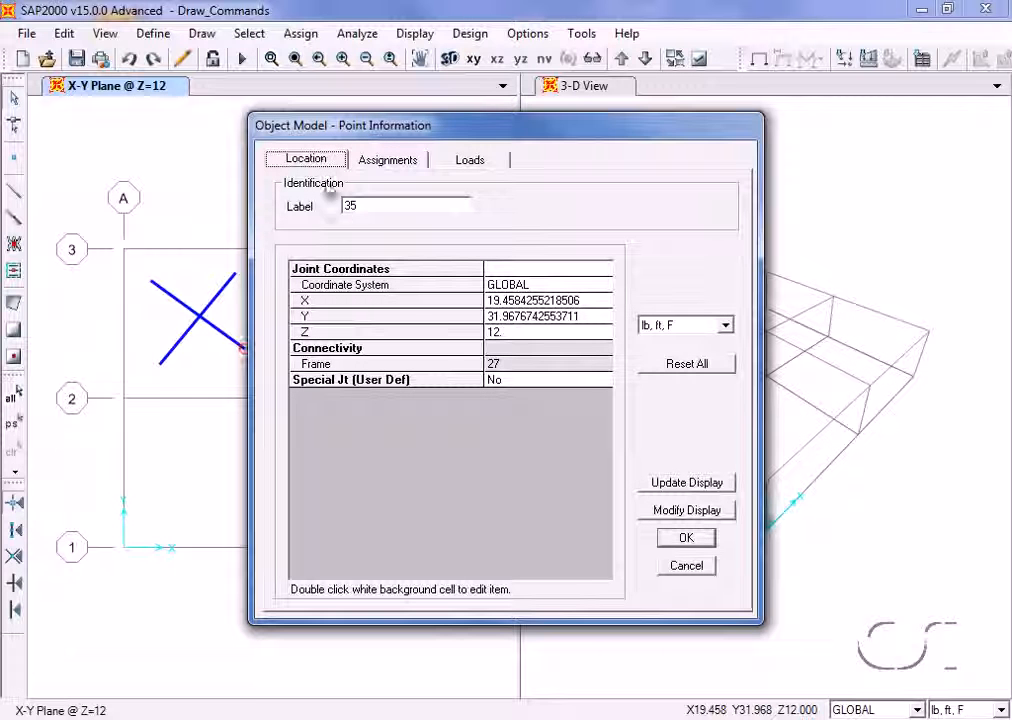
double_click(508, 318)
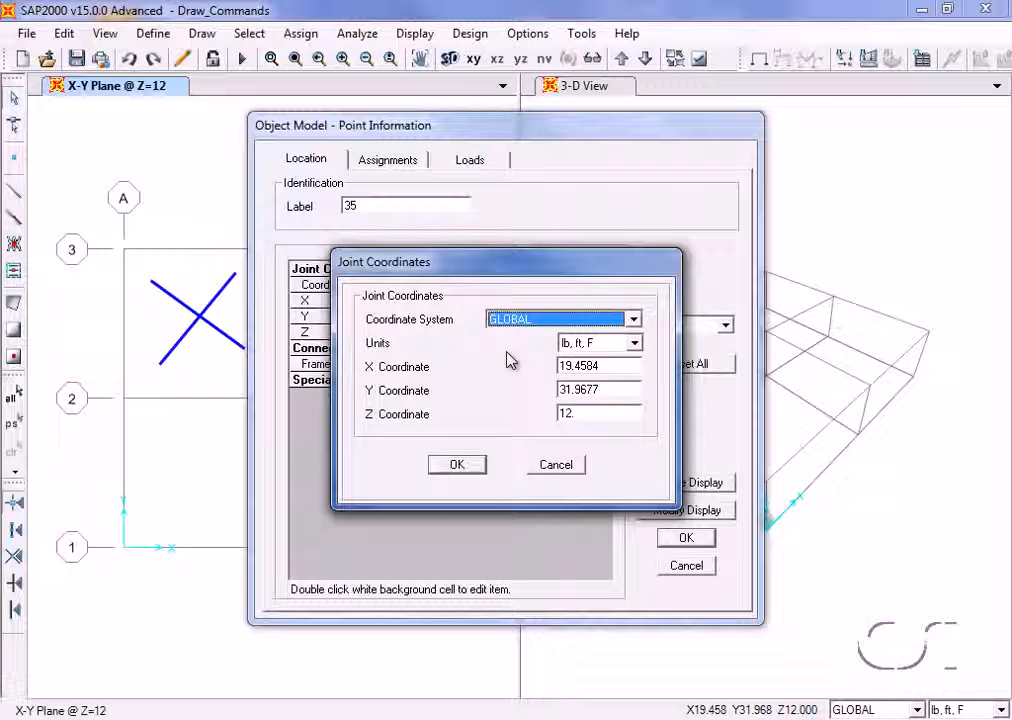
double_click(605, 387)
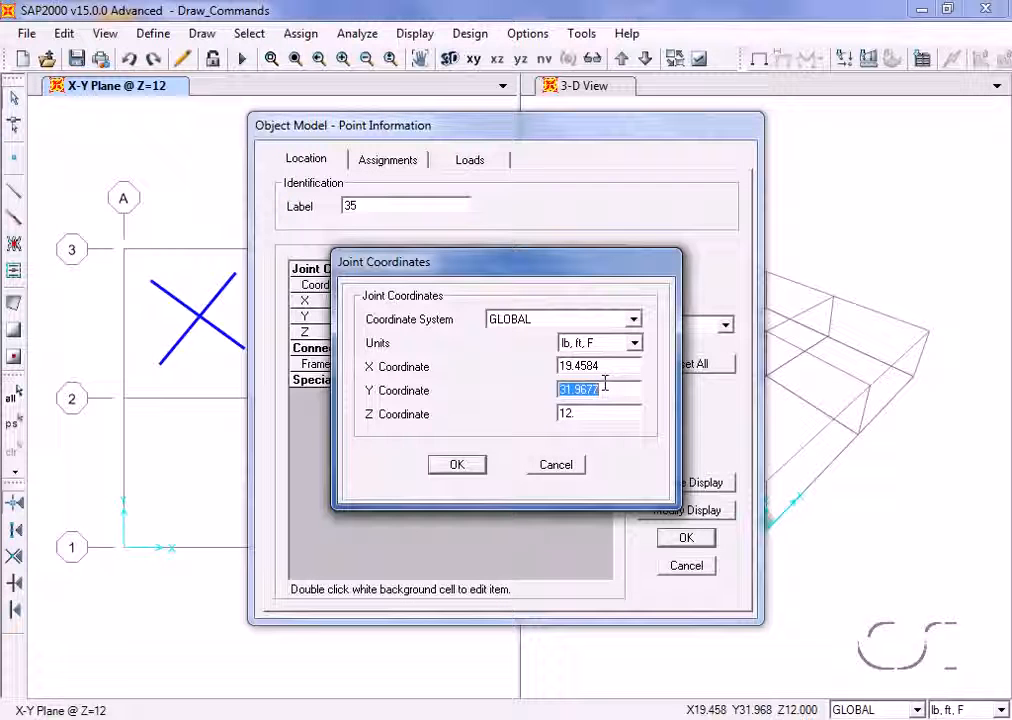
text(35)
click(459, 463)
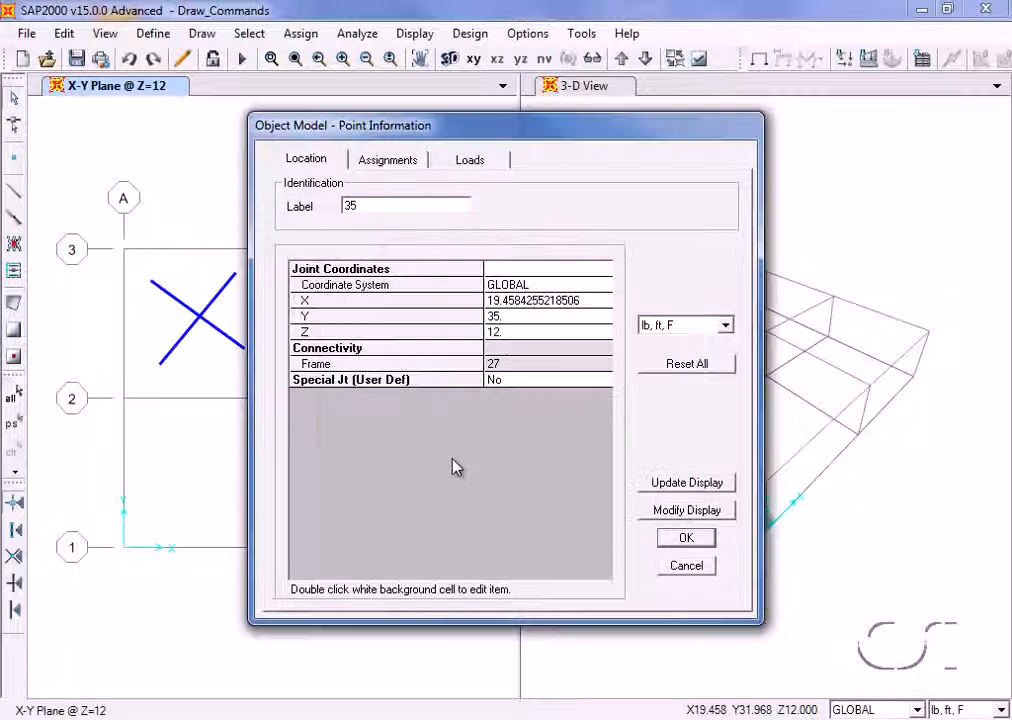
click(694, 542)
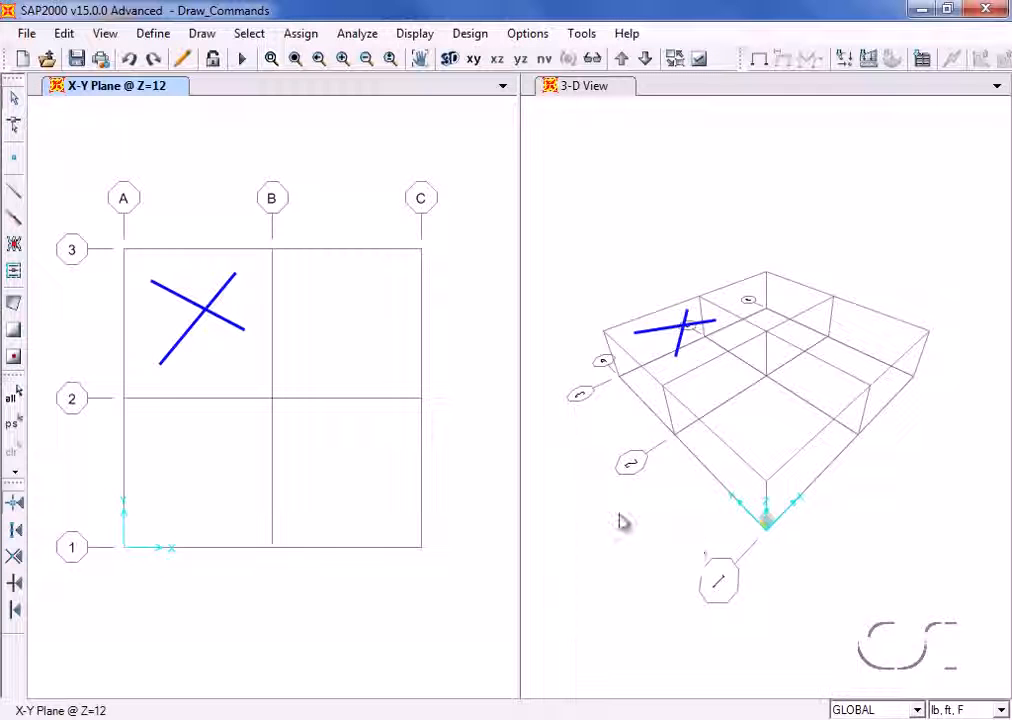
Align the upper end joint of the diagonal frame nearest grid A to X-ordinate 0.
click(152, 286)
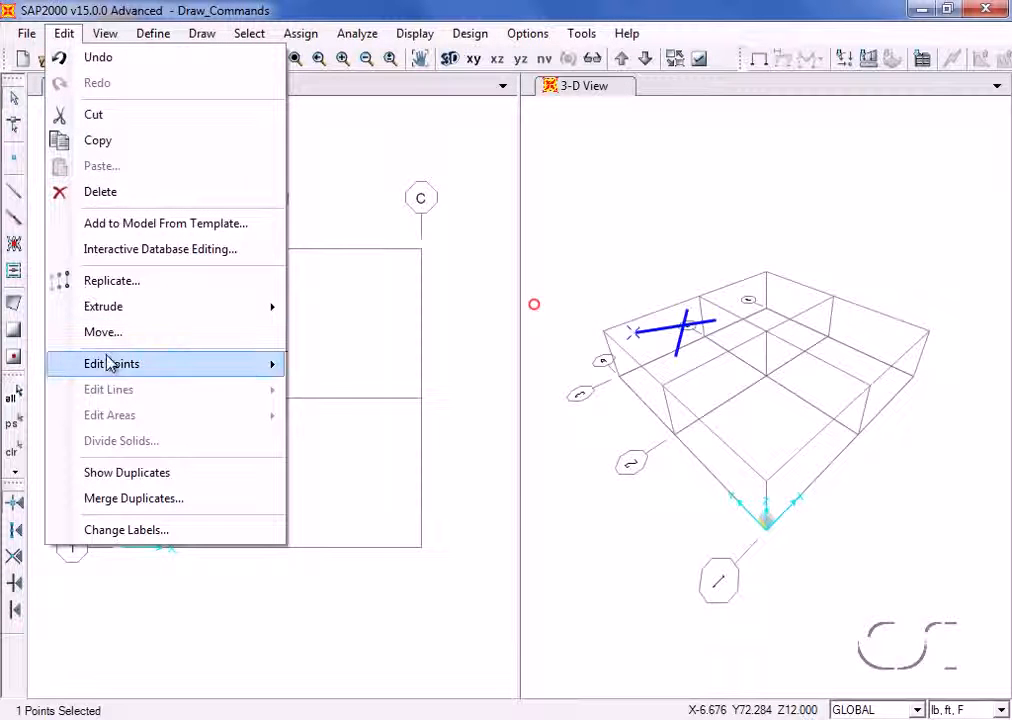
mouse_move(210, 361)
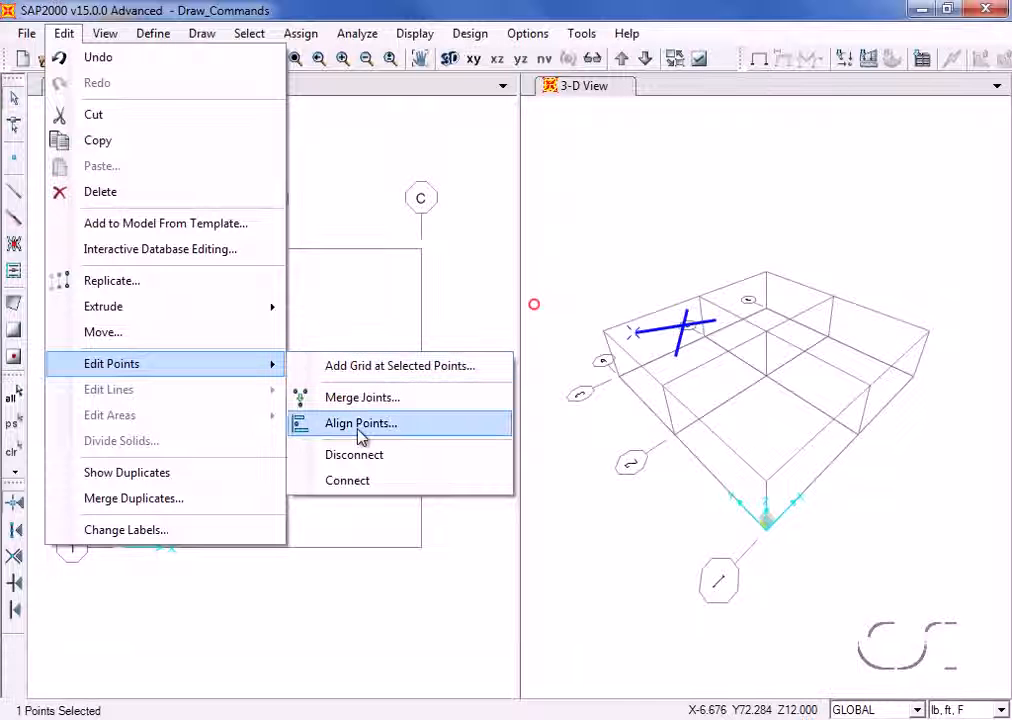
click(428, 430)
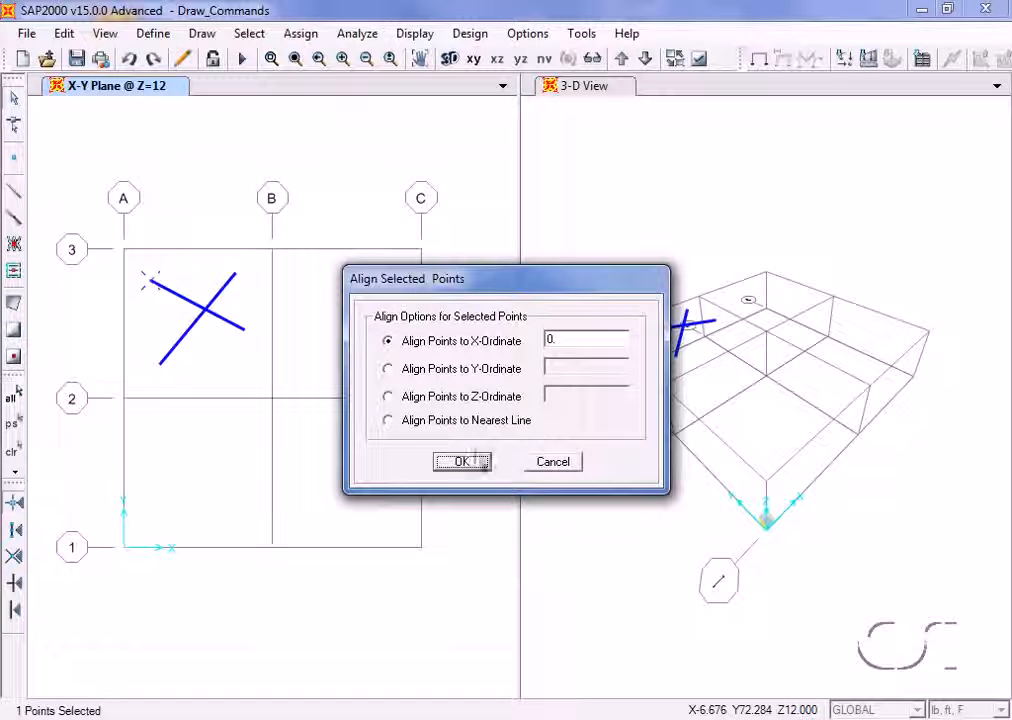
click(462, 462)
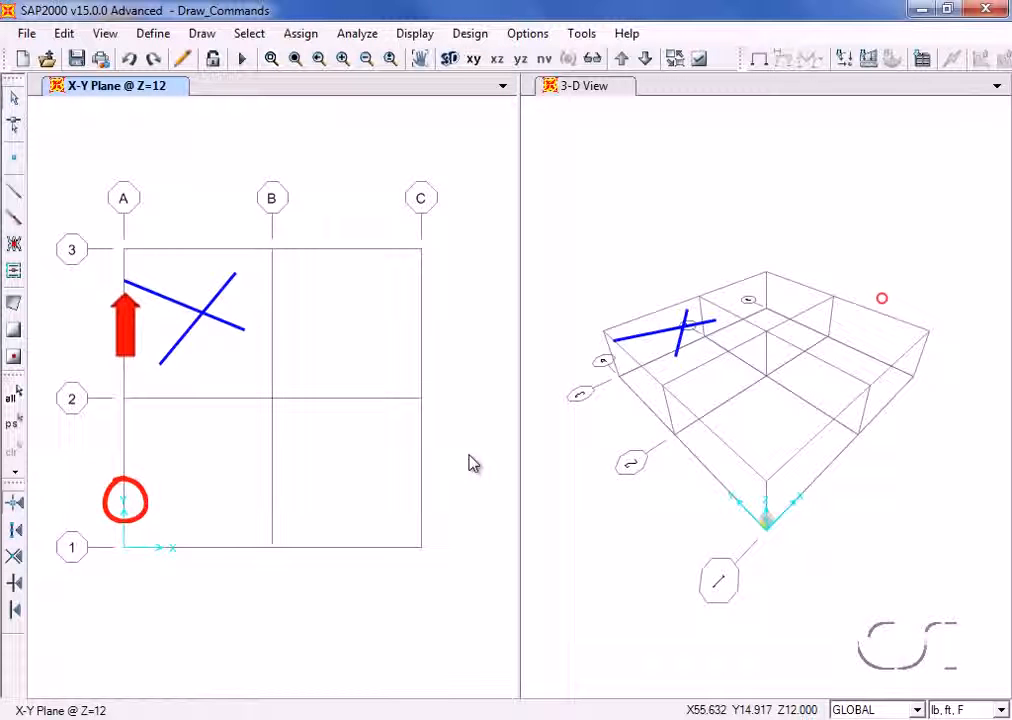
Reshape the frame starting on grid A: shift it slightly toward grids B and 3, and move its lower end to about X 18.8, Y 29.3.
click(15, 128)
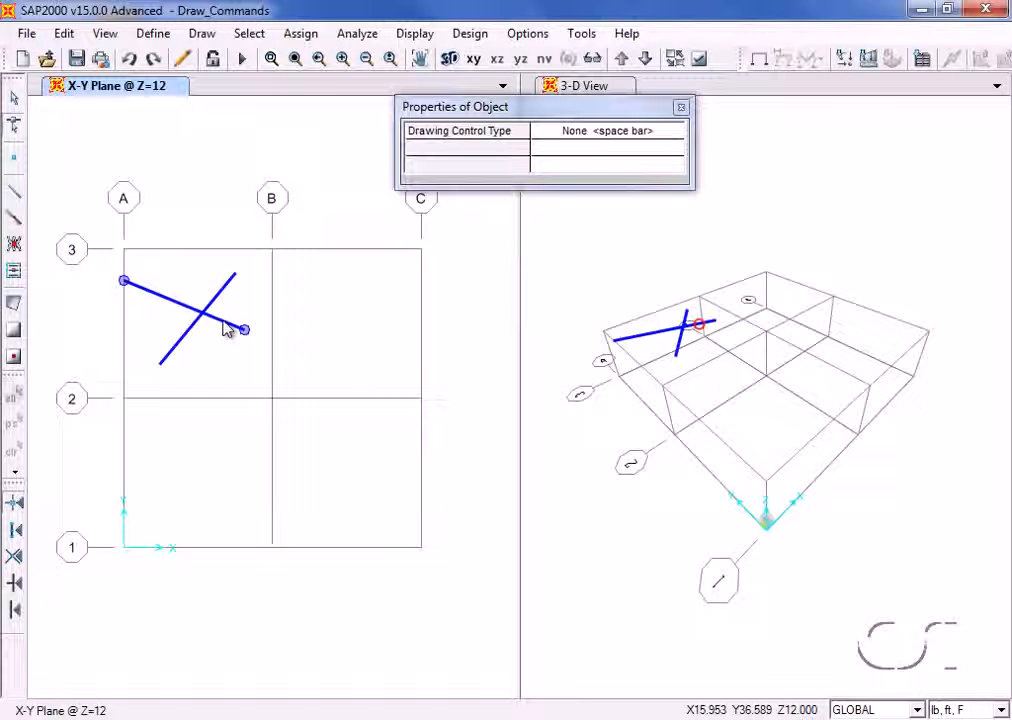
mouse_move(228, 330)
mouse_down()
mouse_move(253, 296)
mouse_move(219, 349)
mouse_move(239, 314)
mouse_up()
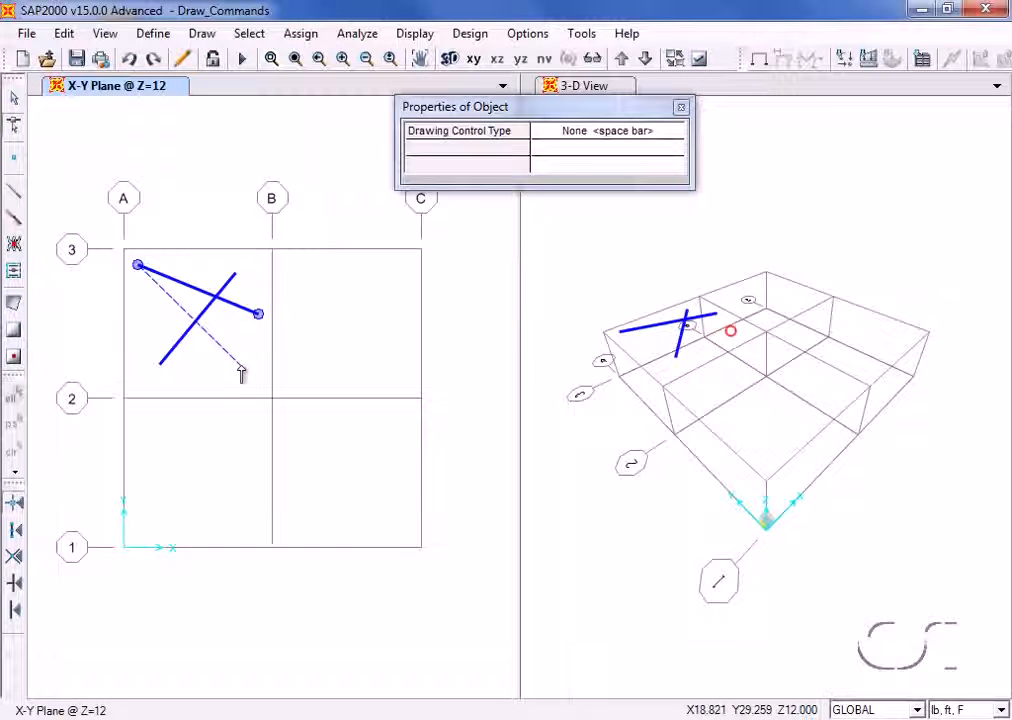
click(240, 366)
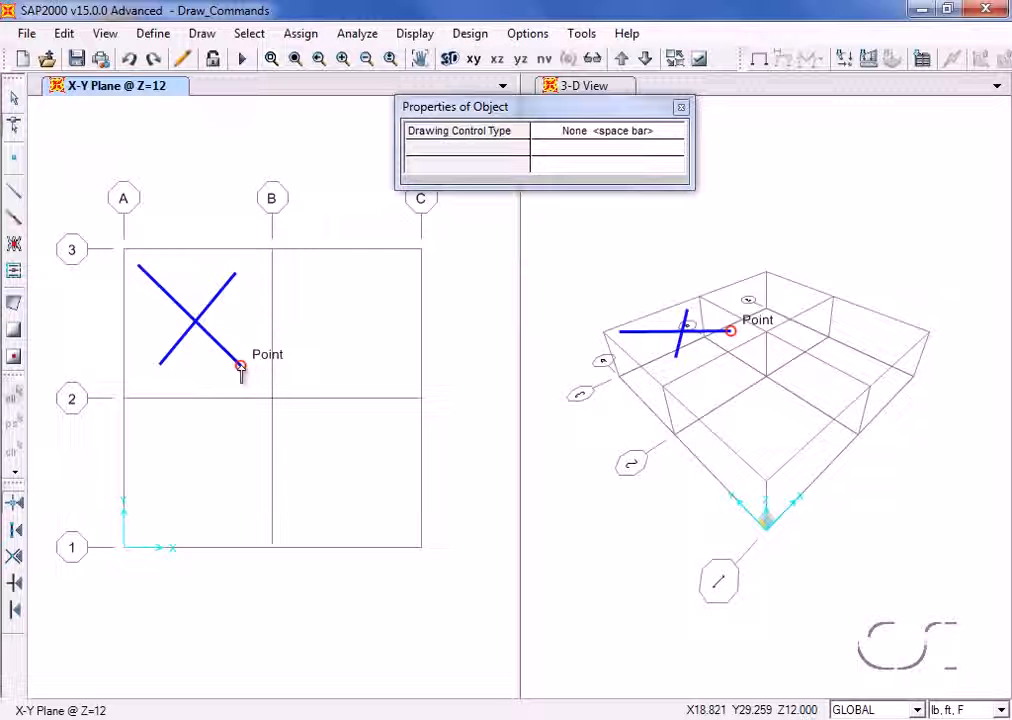
click(14, 100)
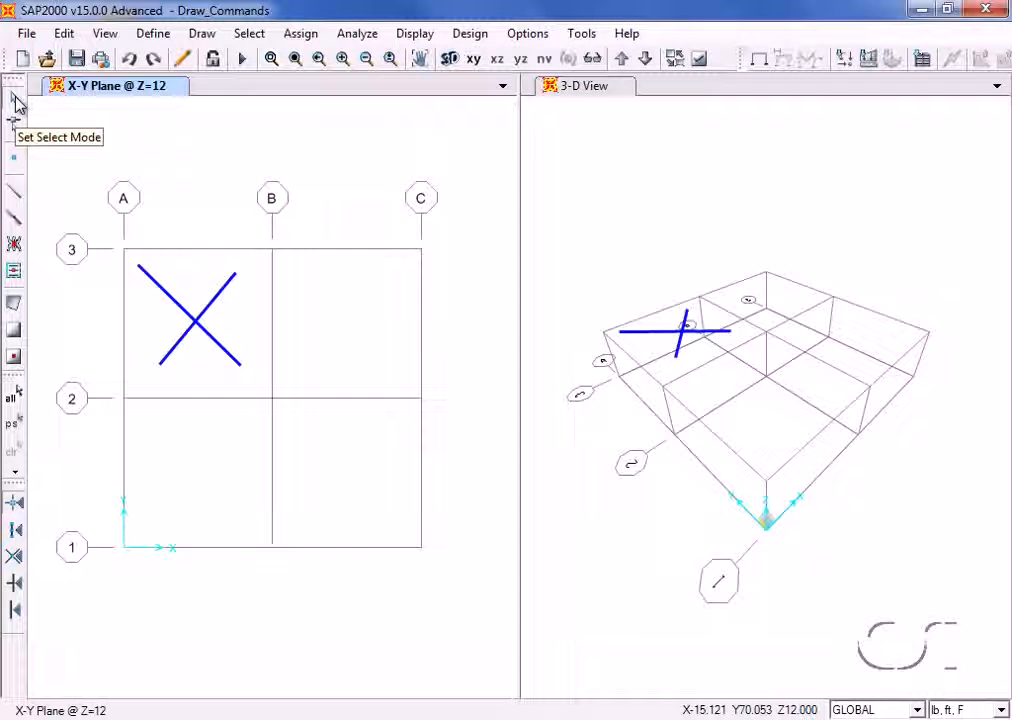
Trim the reshaped diagonal frame at its lower end joint near grid B, using the crossing frame as the trimming line.
click(222, 355)
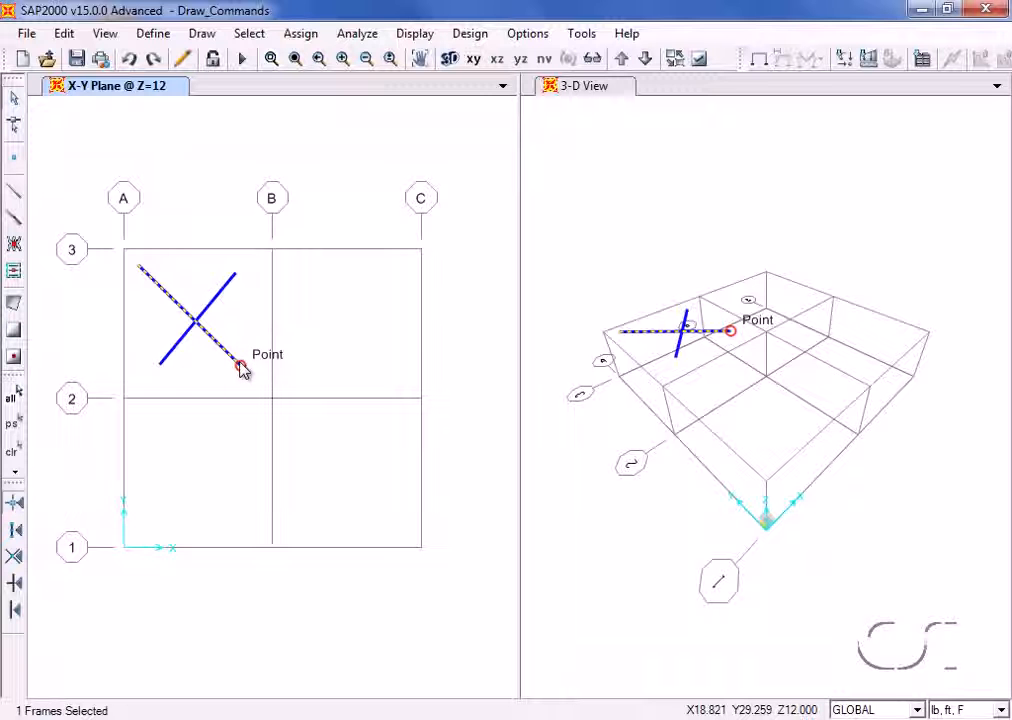
click(242, 366)
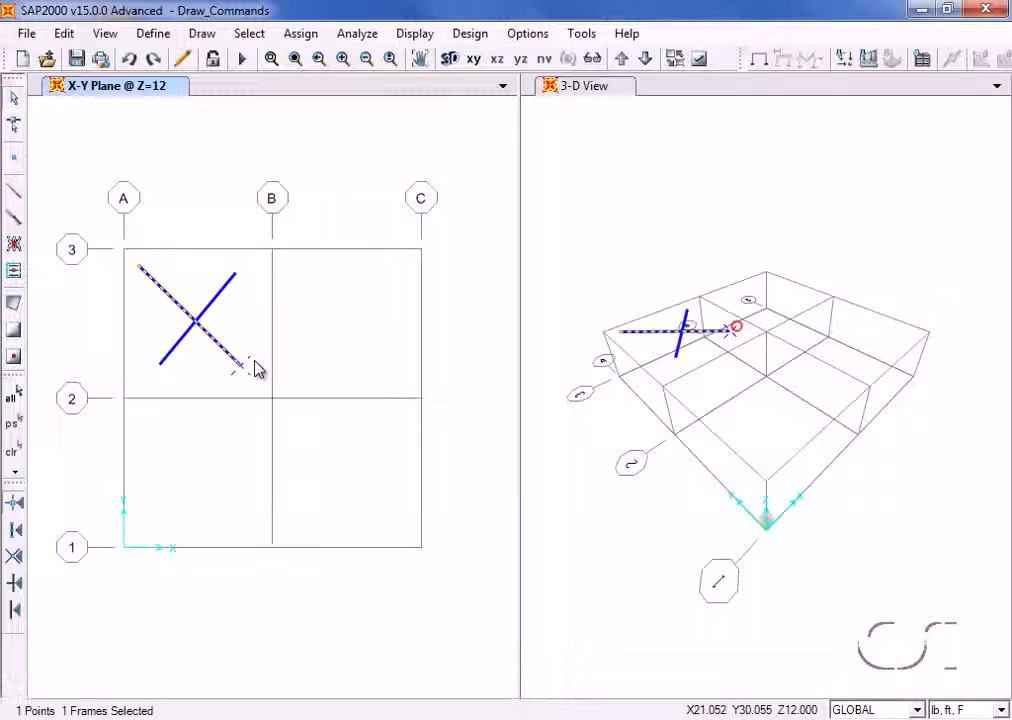
click(216, 299)
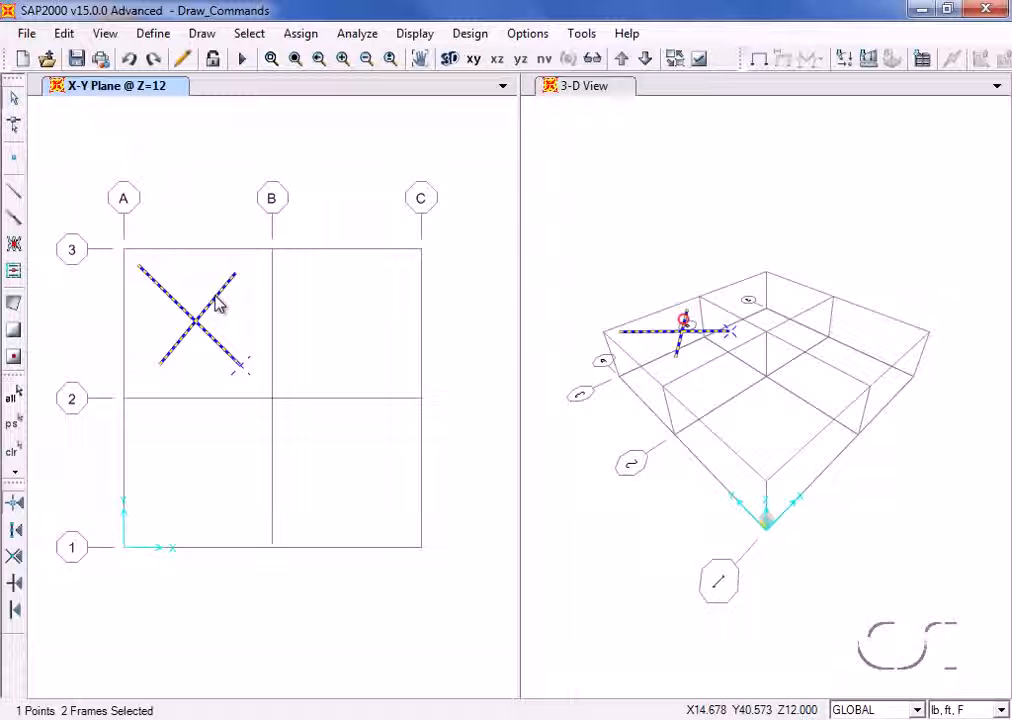
click(64, 34)
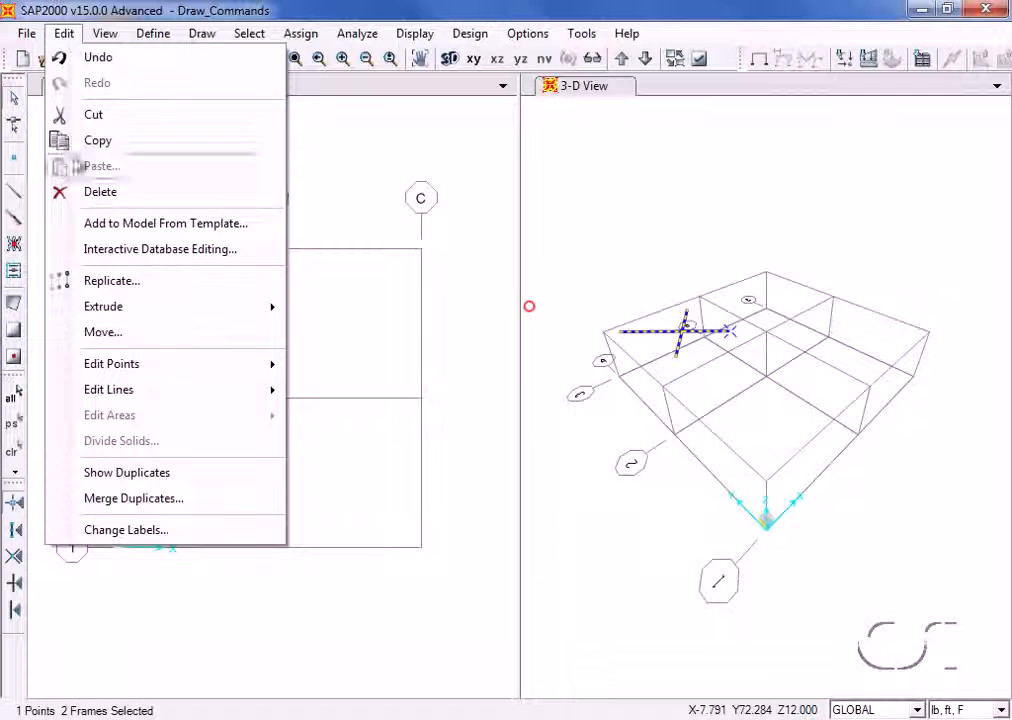
mouse_move(104, 399)
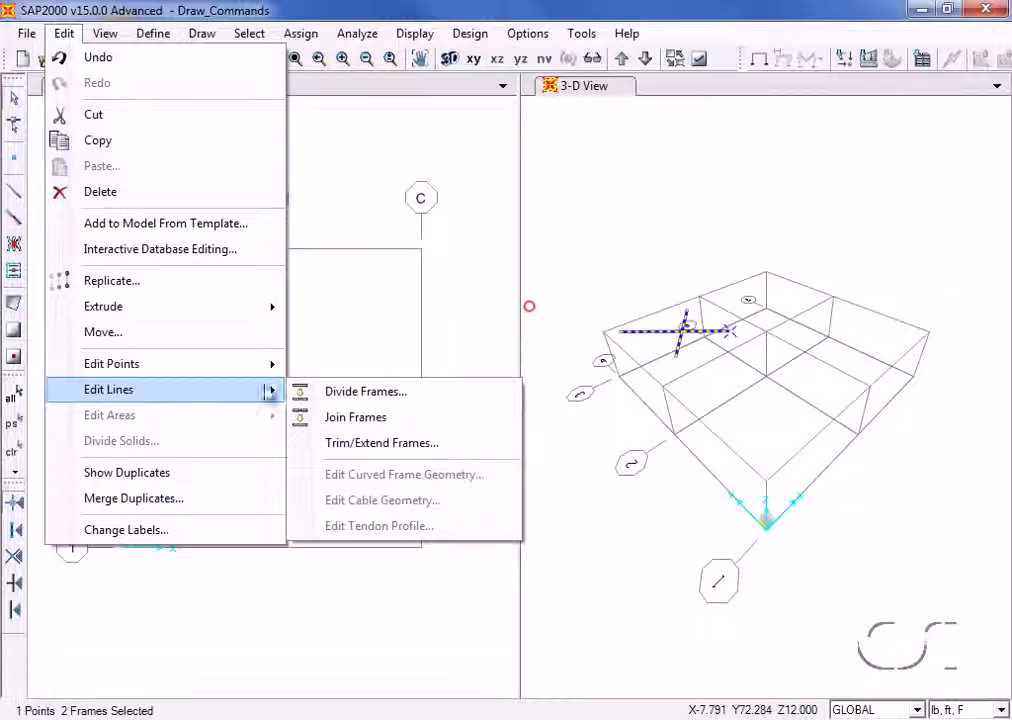
click(458, 446)
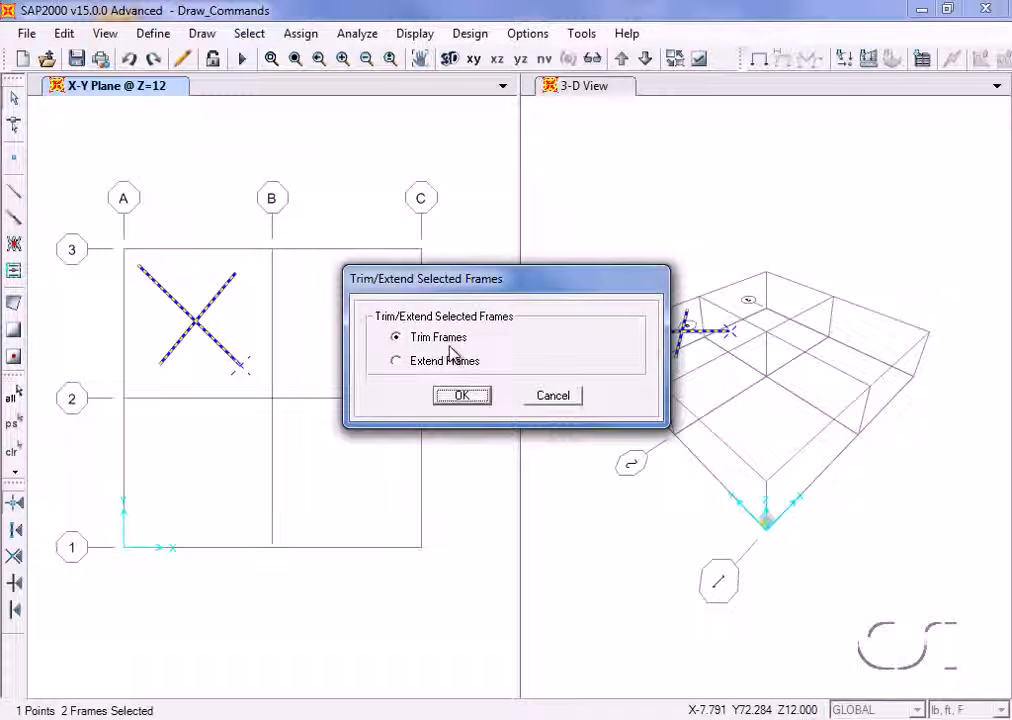
click(463, 398)
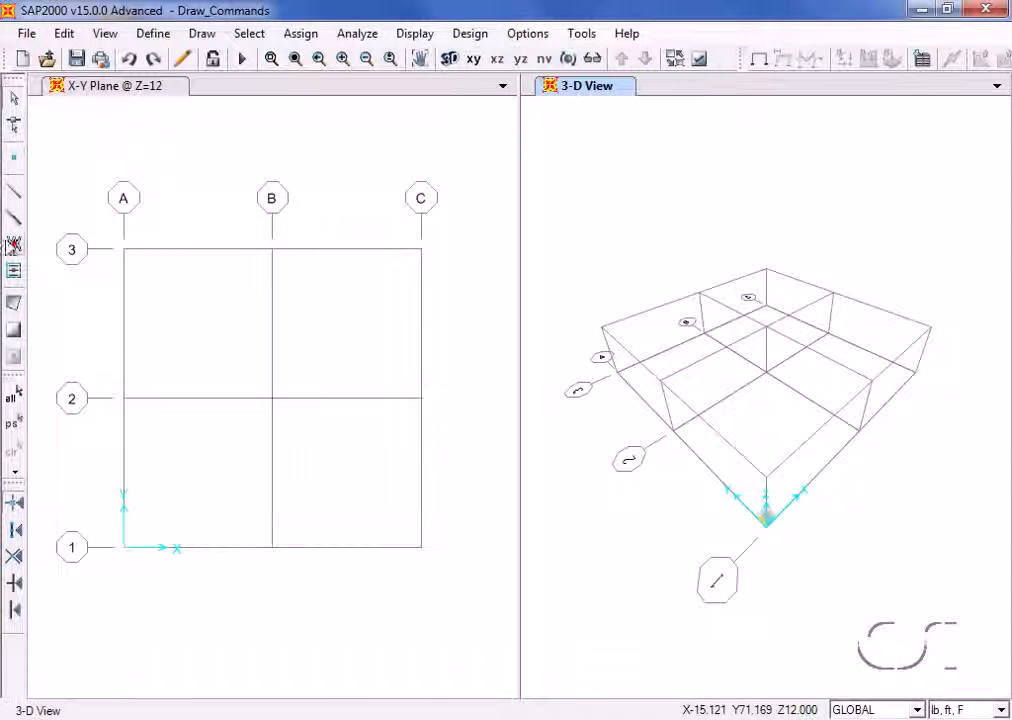
Quick-draw pinned FSEC1 X braces in the plan bays B-C/2-3 and A-B/1-2.
click(14, 246)
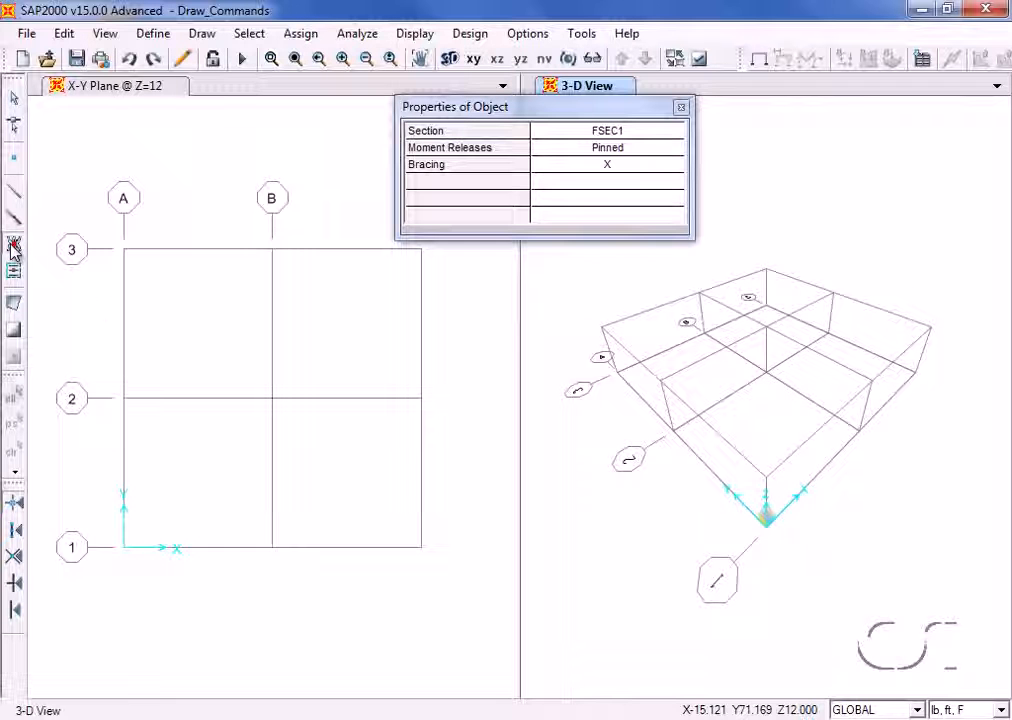
click(320, 333)
click(321, 333)
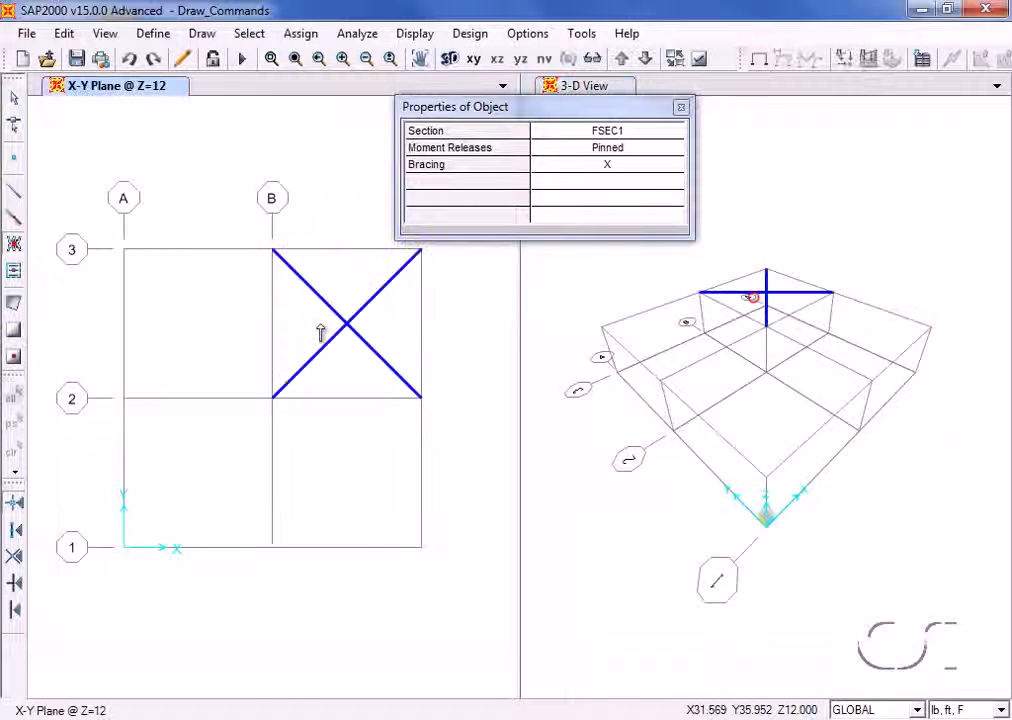
click(190, 484)
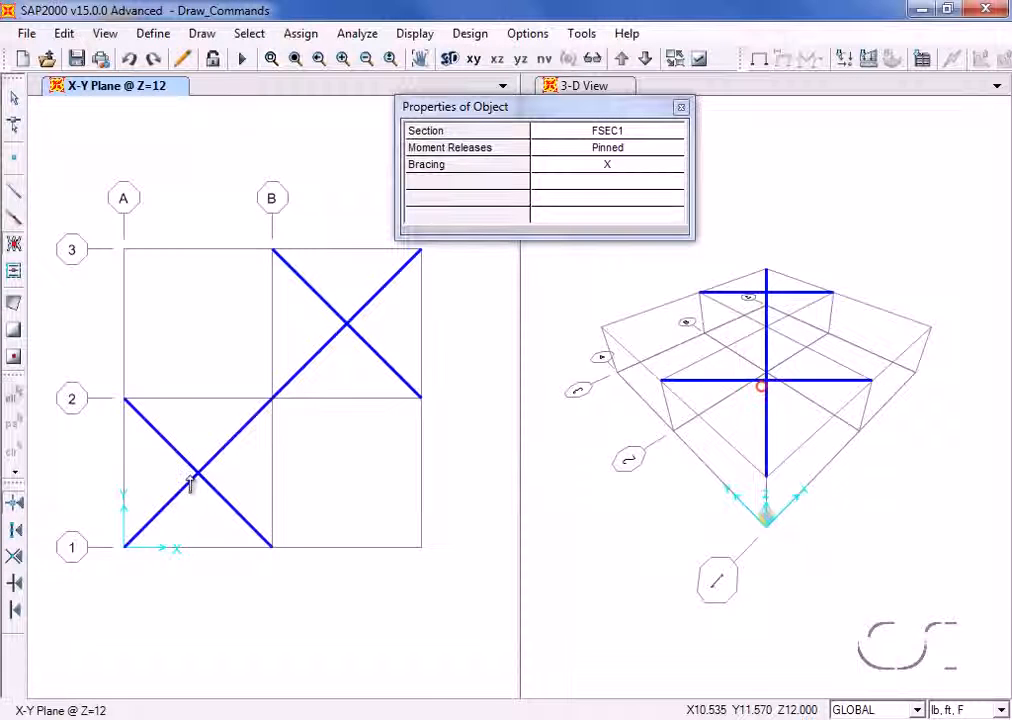
Add X bracing between grids A and B in the X-Z elevation at Y=48, restore the 3-D view and end drawing.
click(557, 321)
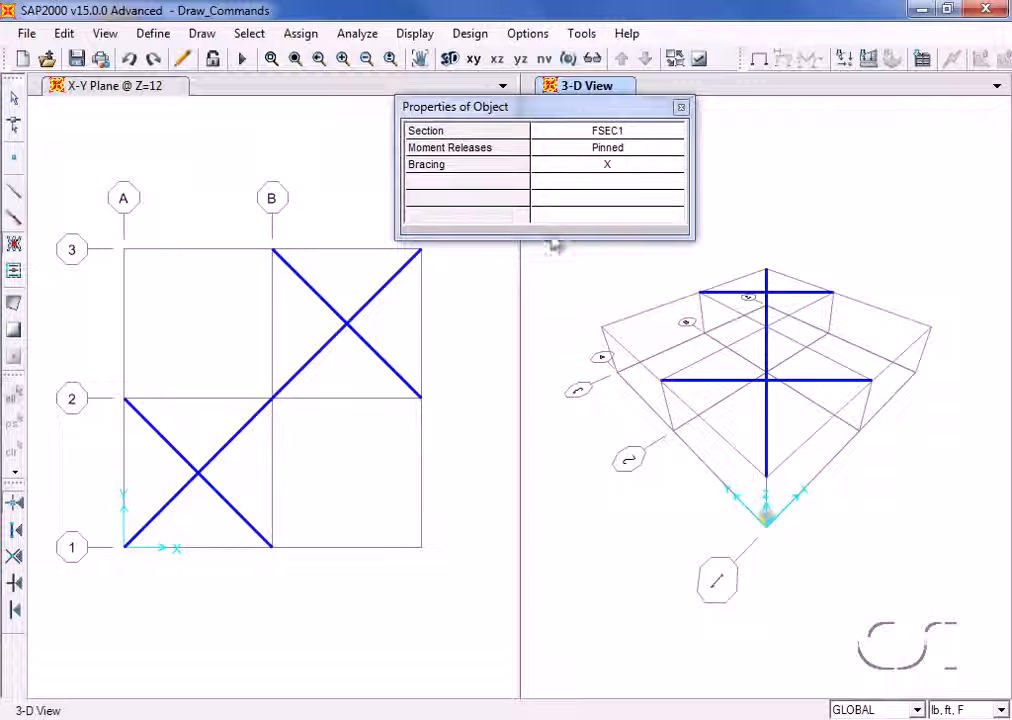
click(497, 58)
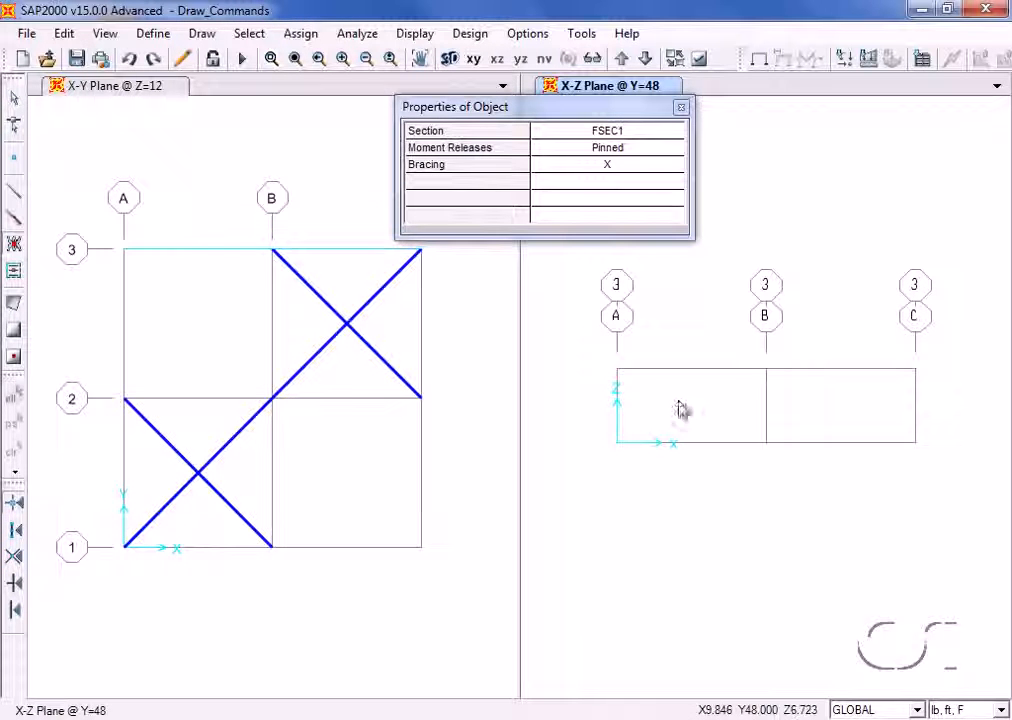
click(681, 409)
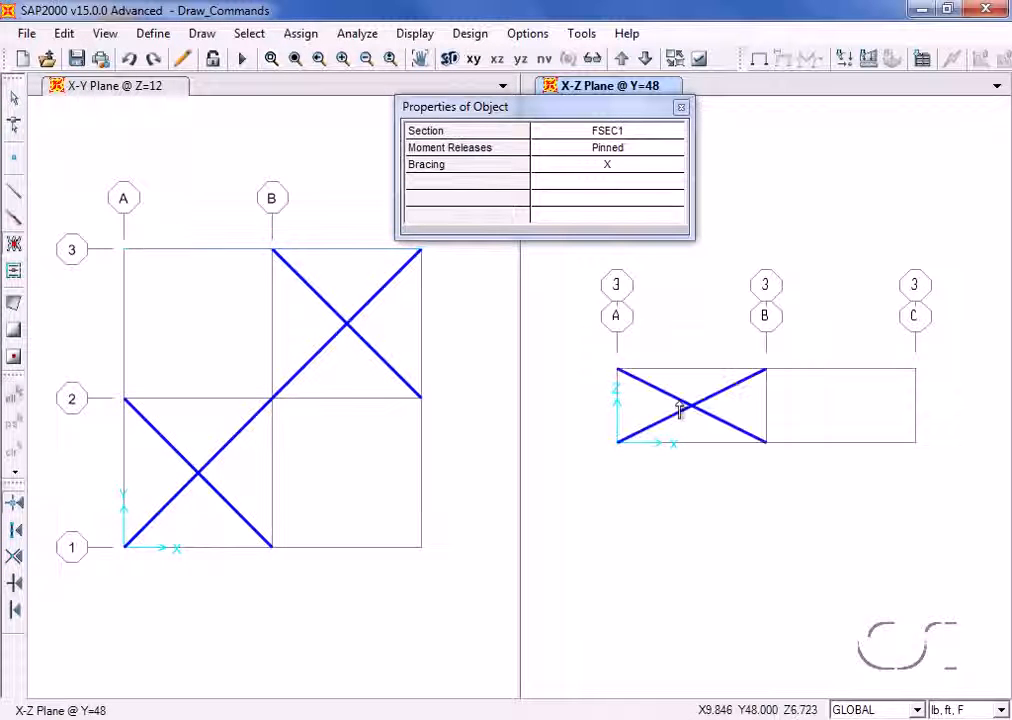
click(449, 59)
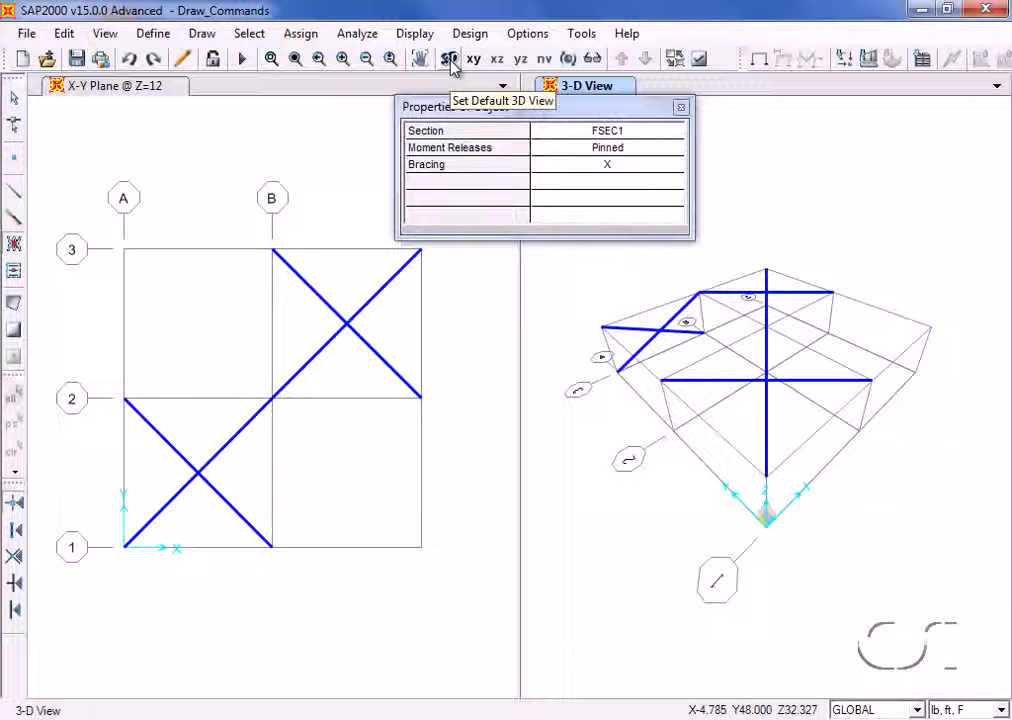
click(16, 104)
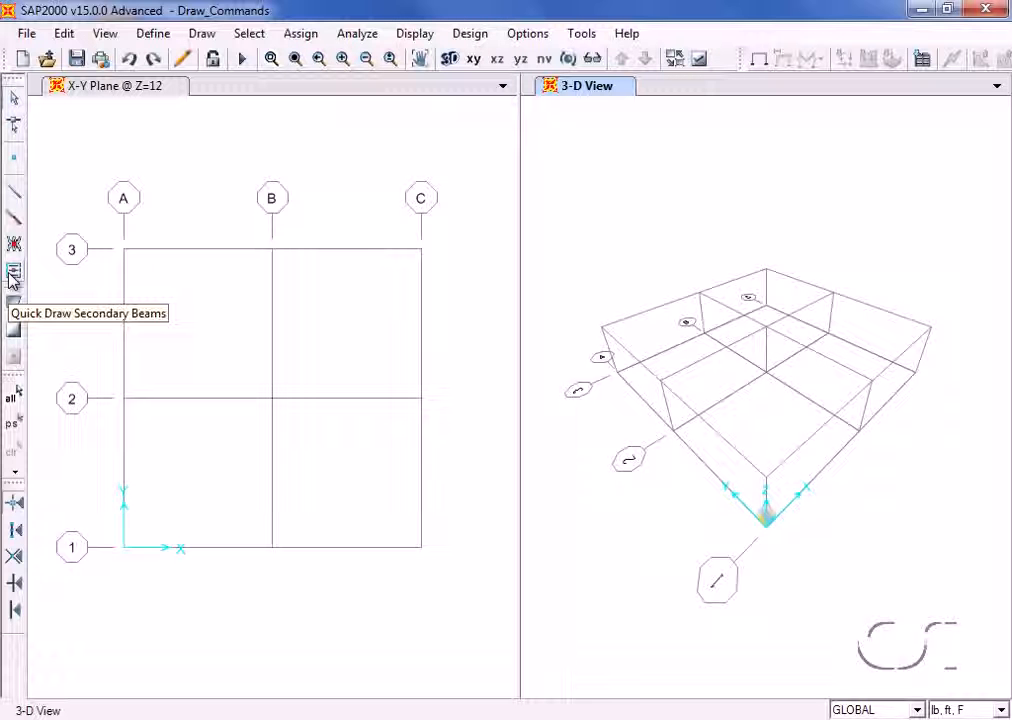
Quick-draw three pinned FSEC1 secondary beams parallel to Y in bay A-B/2-3 and three parallel to X in bay B-C/2-3.
click(13, 272)
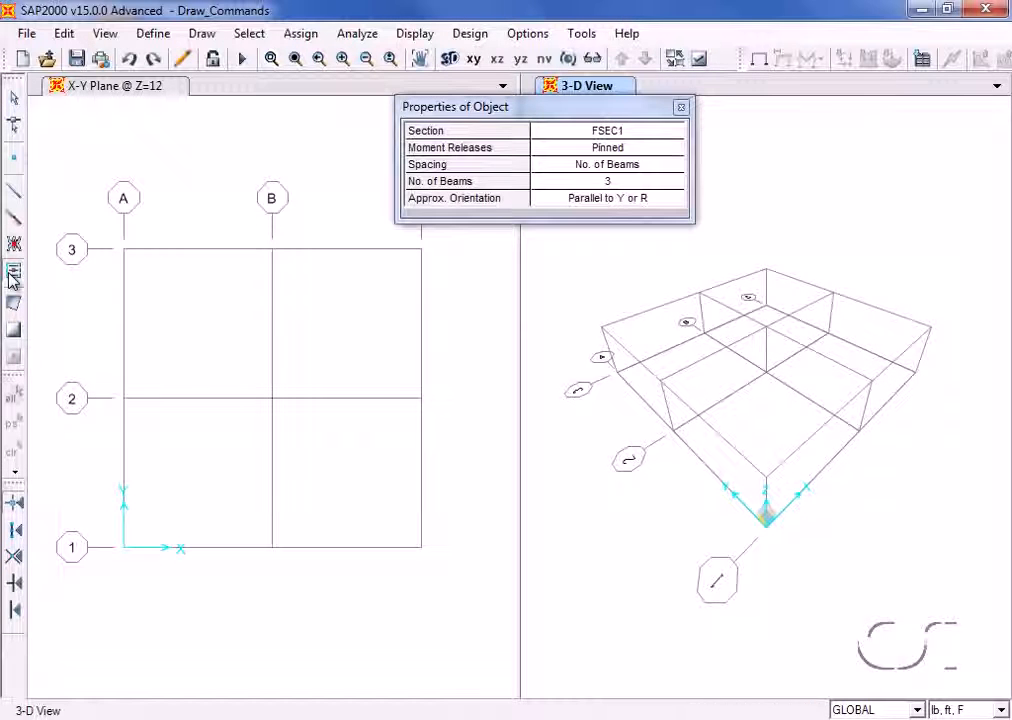
click(187, 326)
click(187, 326)
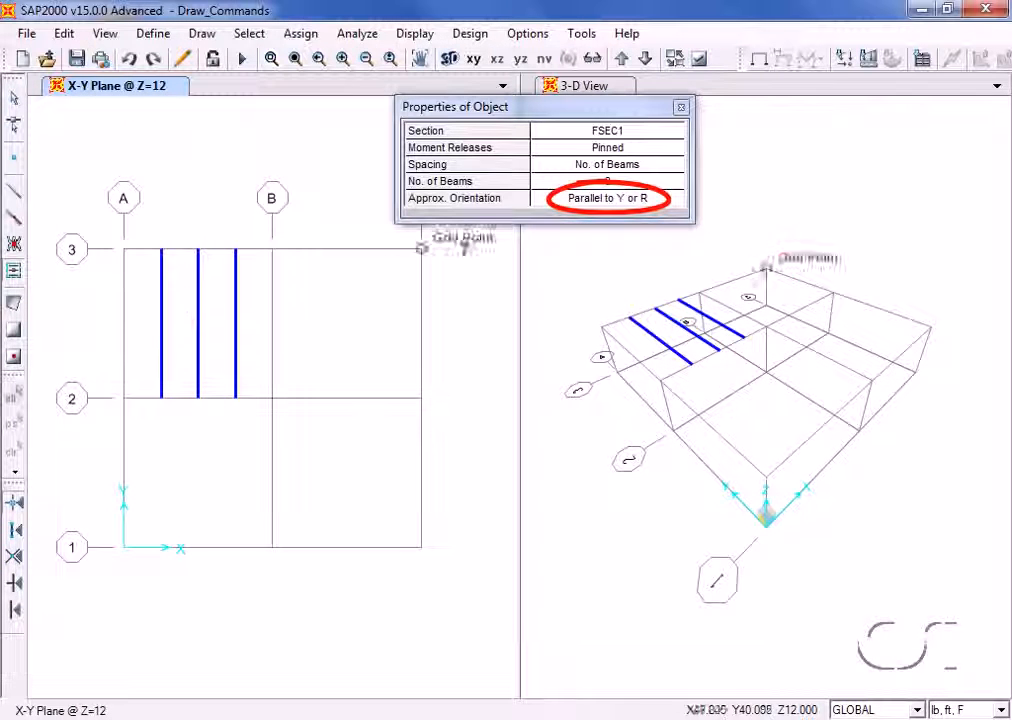
click(652, 203)
click(652, 205)
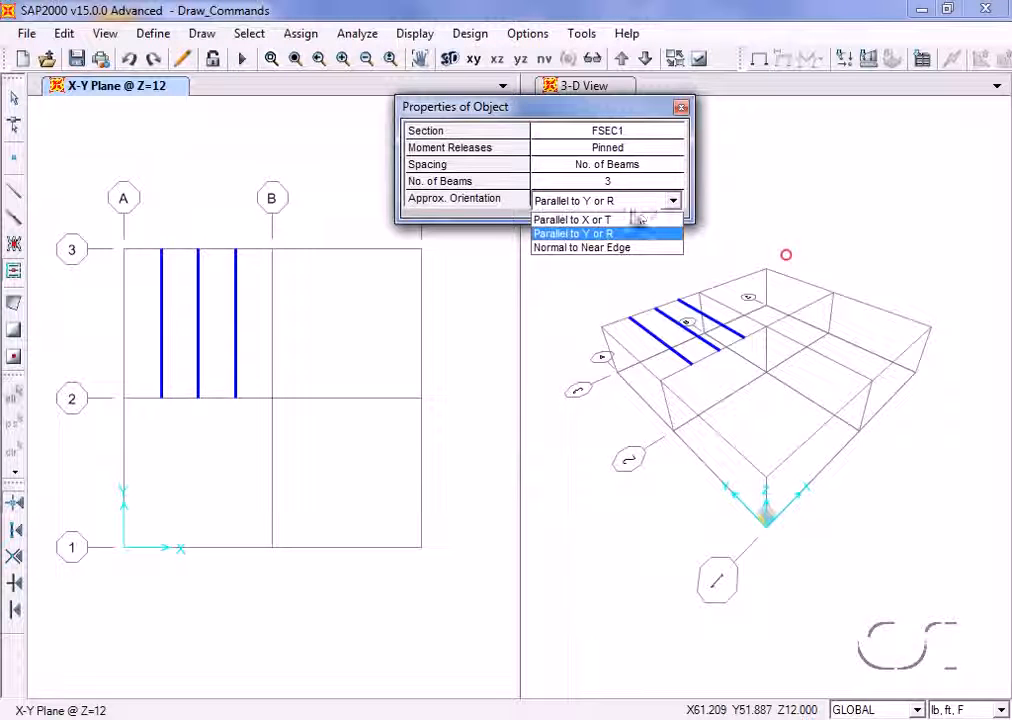
click(578, 220)
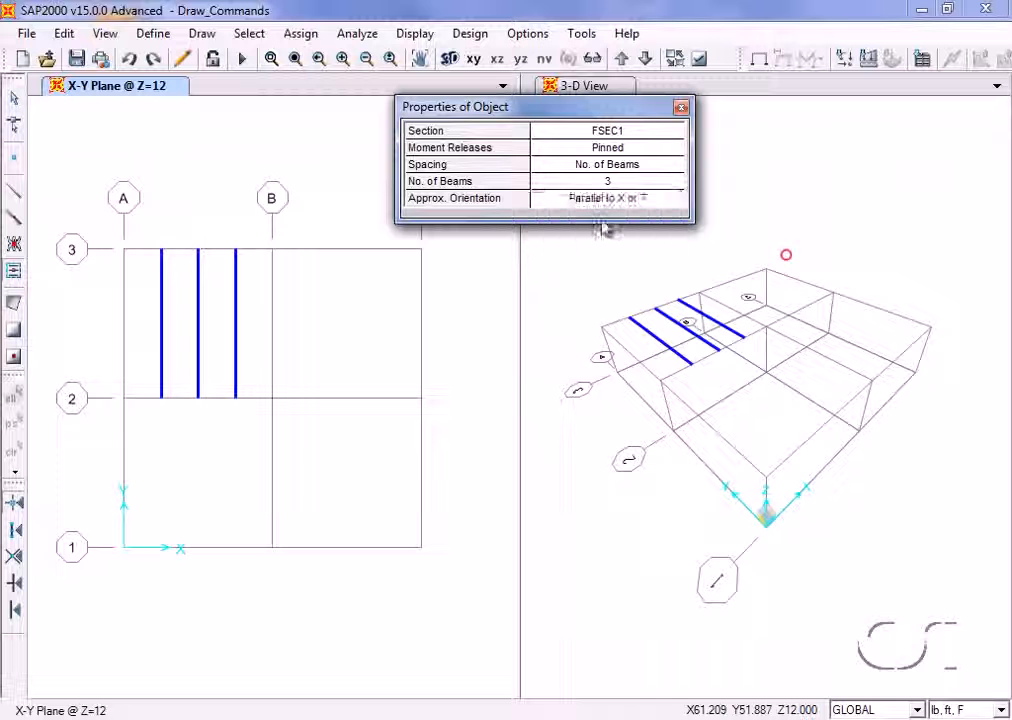
click(342, 338)
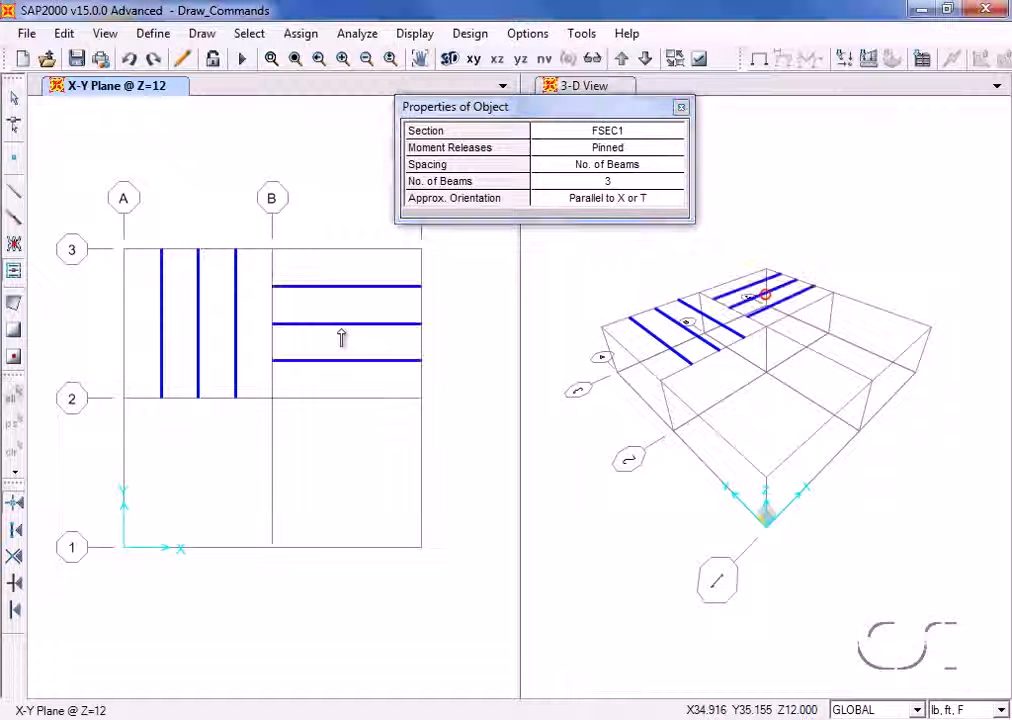
Add three secondary beams Normal to Near Edge at grid line 2 between B and C, three more at grid B in bay A-B/2-3, and end drawing.
click(605, 207)
click(607, 205)
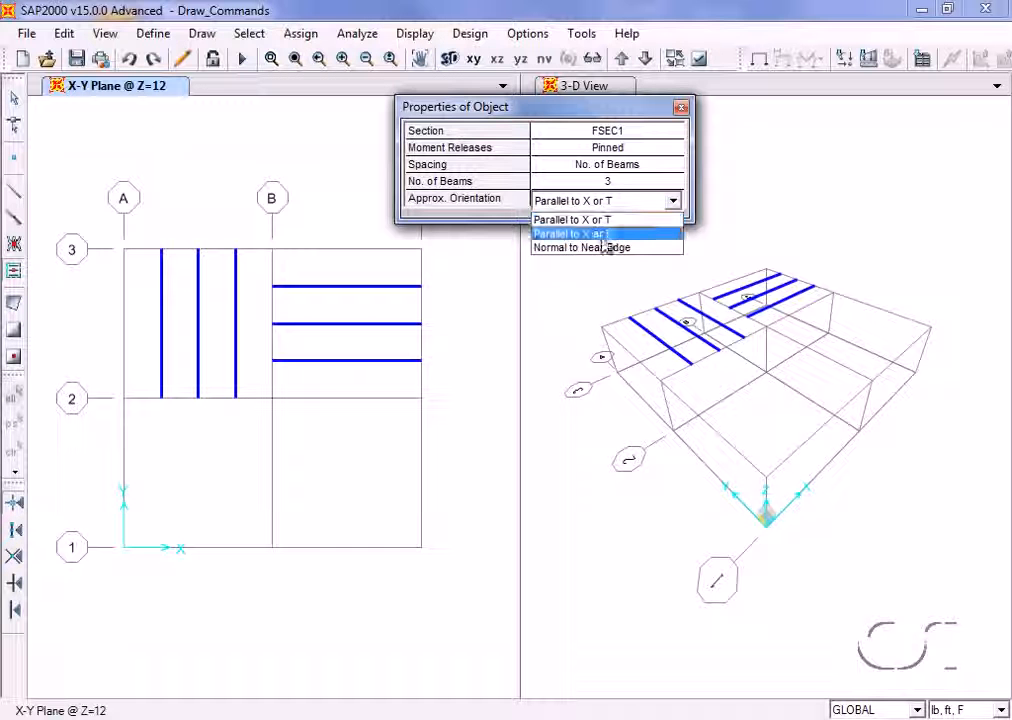
click(597, 248)
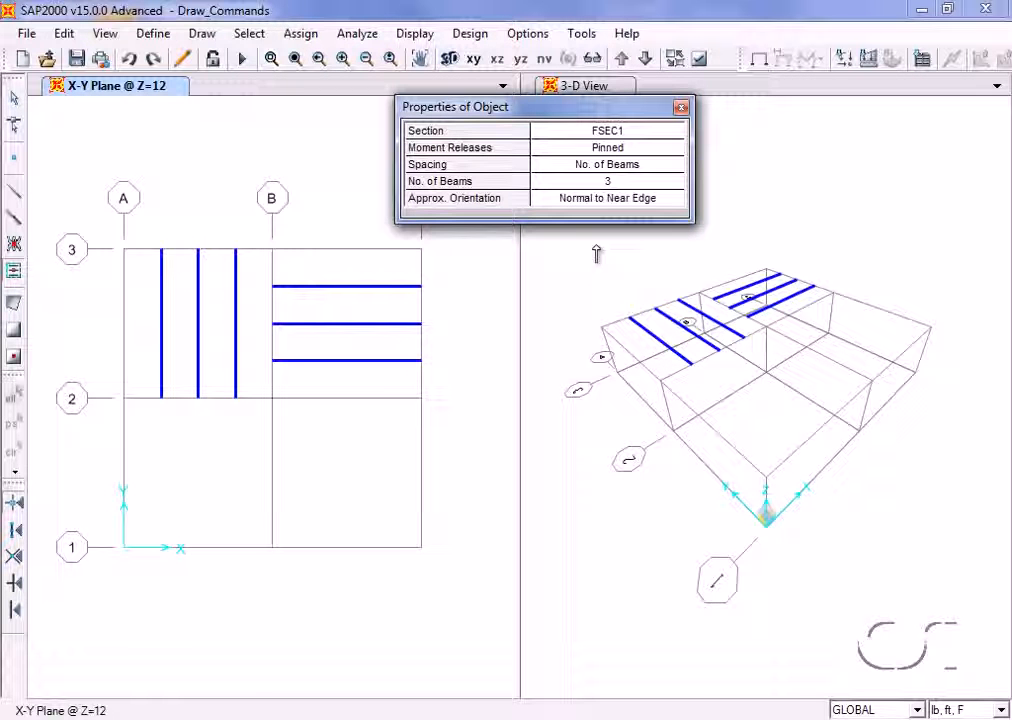
click(349, 393)
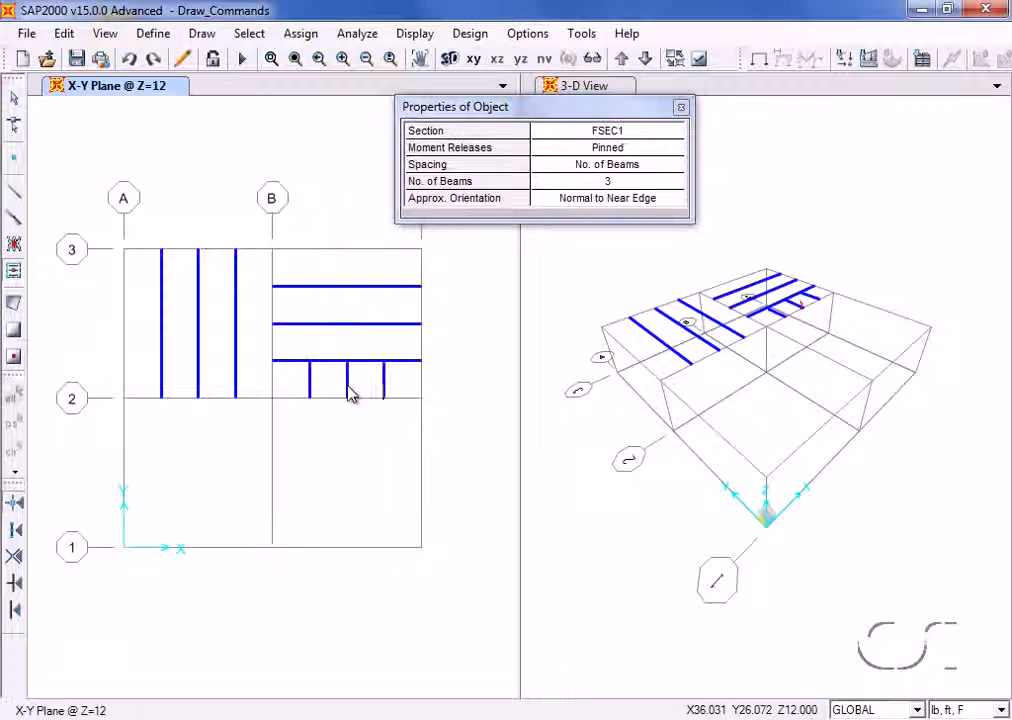
click(256, 332)
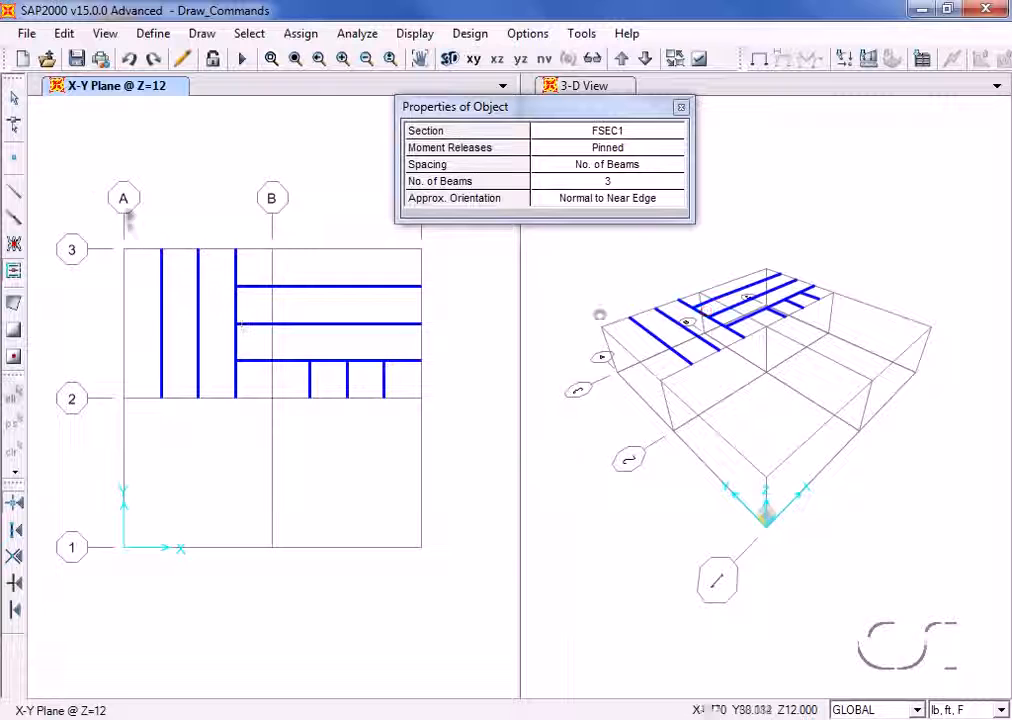
click(14, 101)
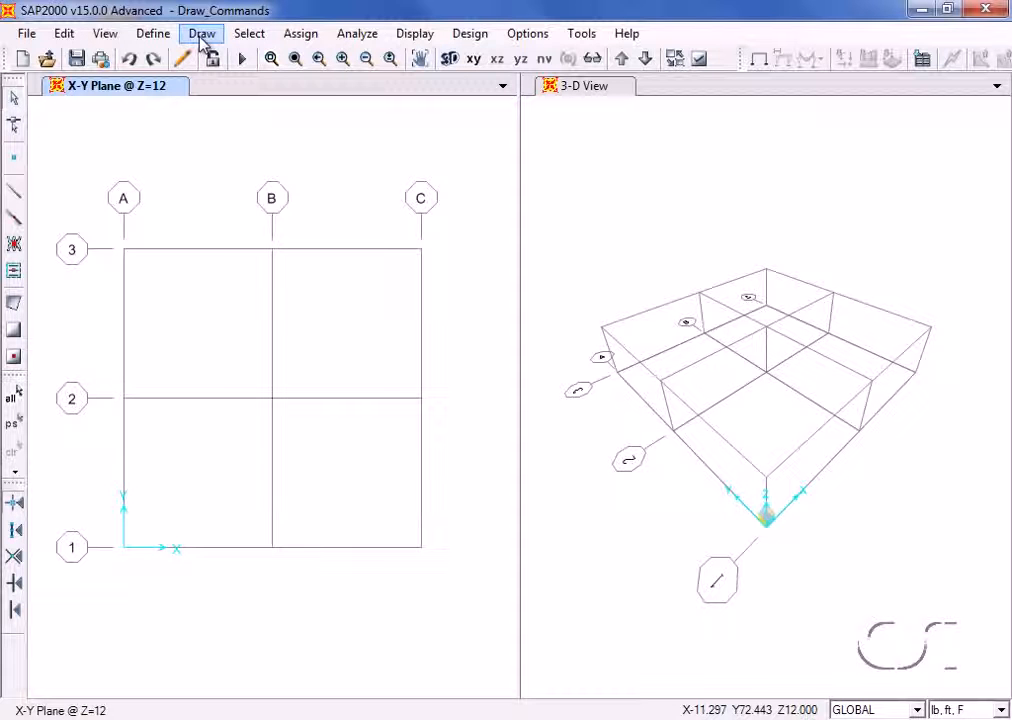
Start an ASEC1 poly area with corners in bay A-B/2-3, at grid point B-3 and in bay B-C/2-3.
click(202, 36)
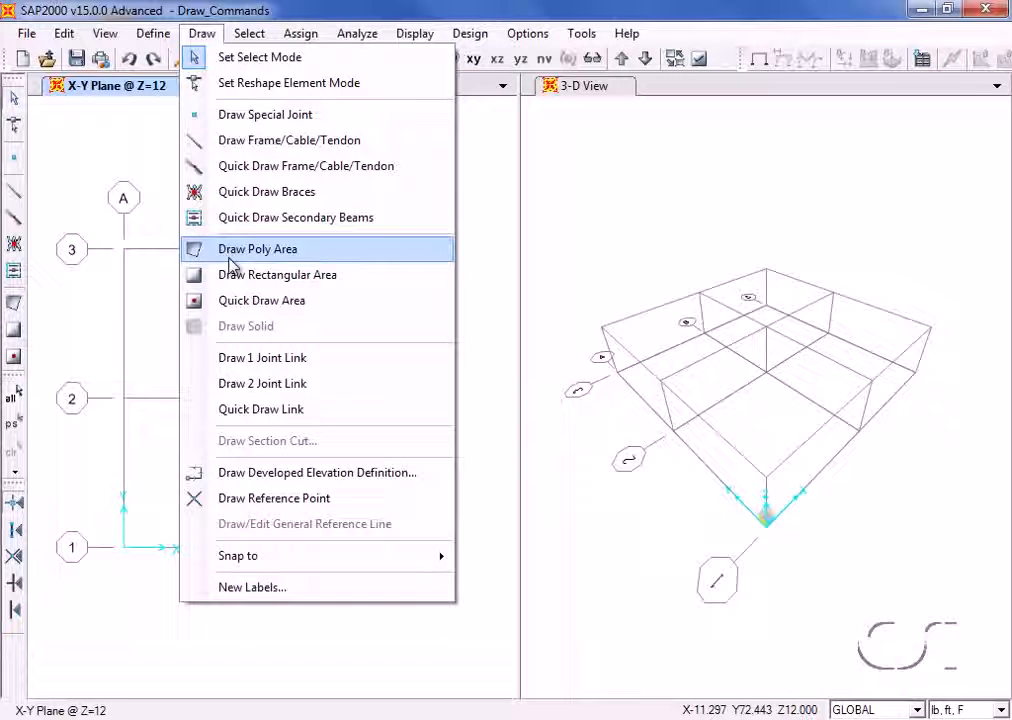
click(308, 252)
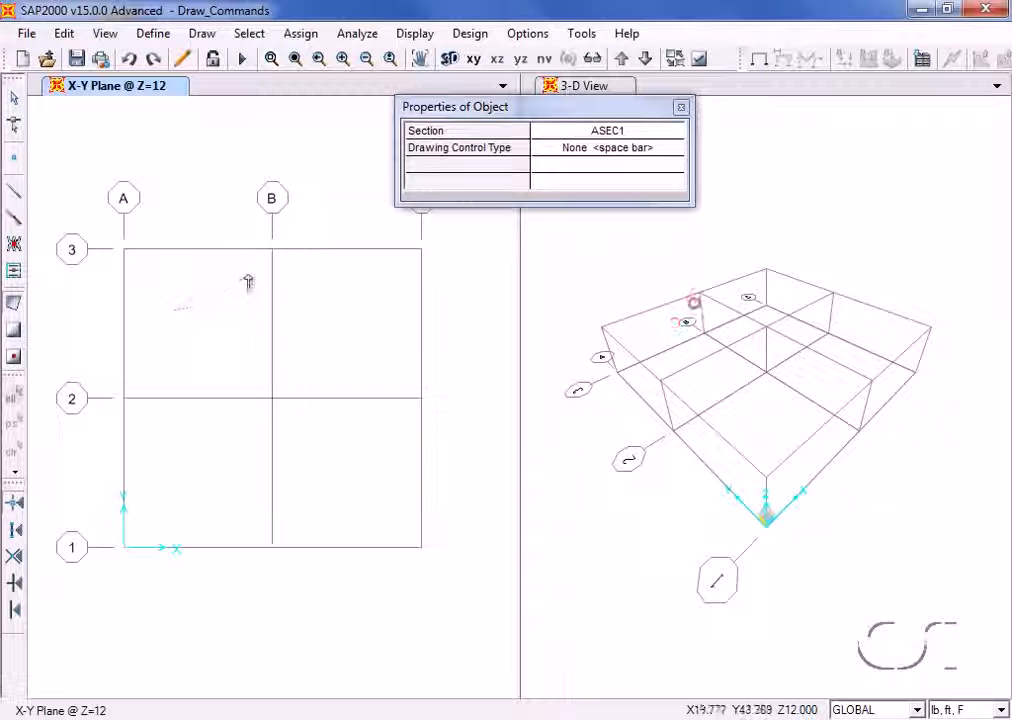
click(272, 250)
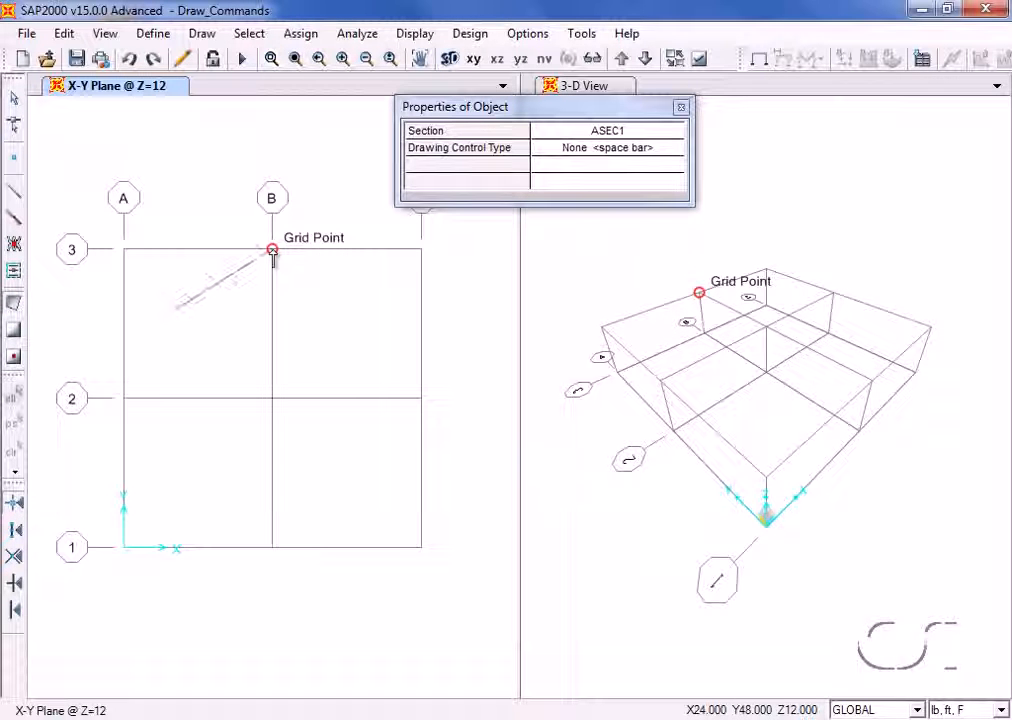
click(322, 304)
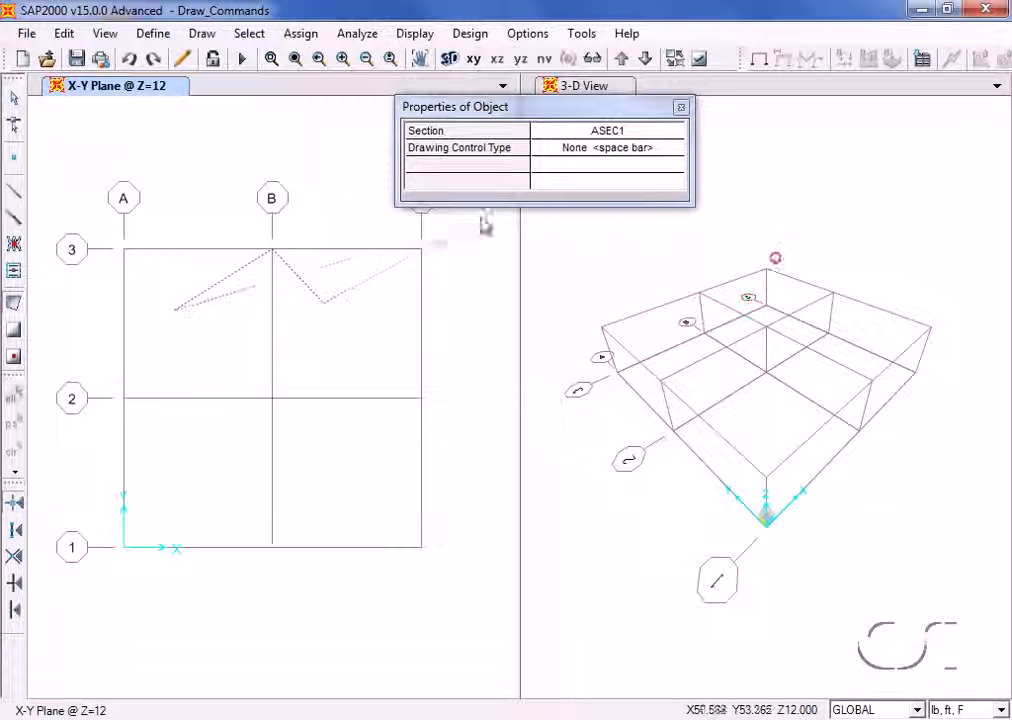
Add a Horizontal-controlled edge back into bay A-B and a Vertical-controlled edge ending at about Y=15, complete the poly area and end drawing.
click(557, 158)
click(558, 158)
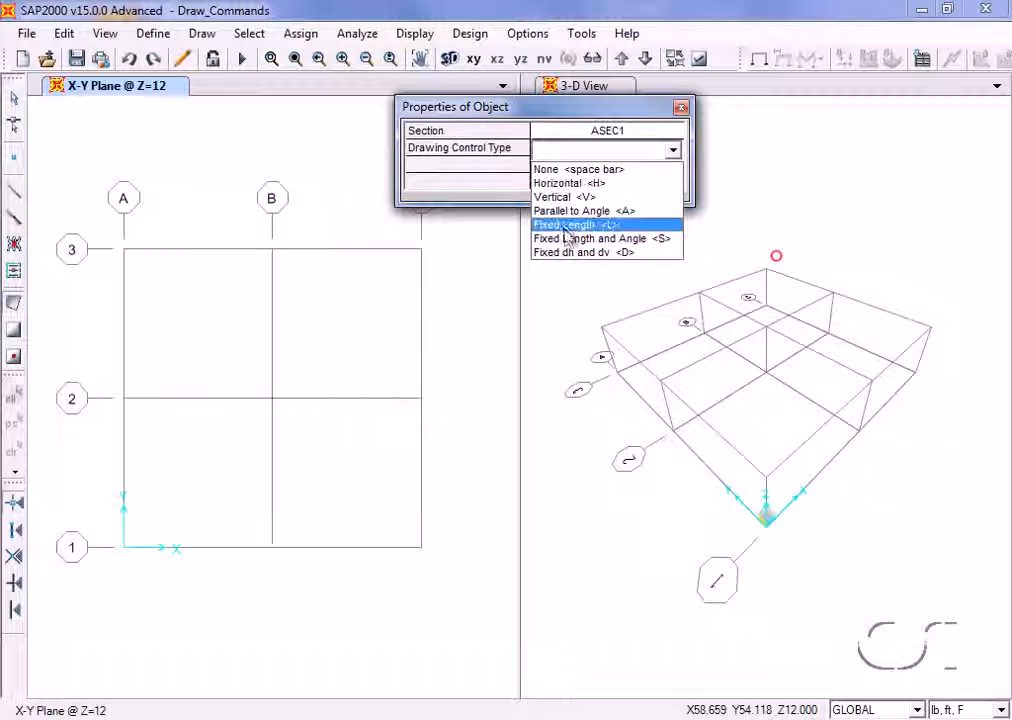
click(568, 171)
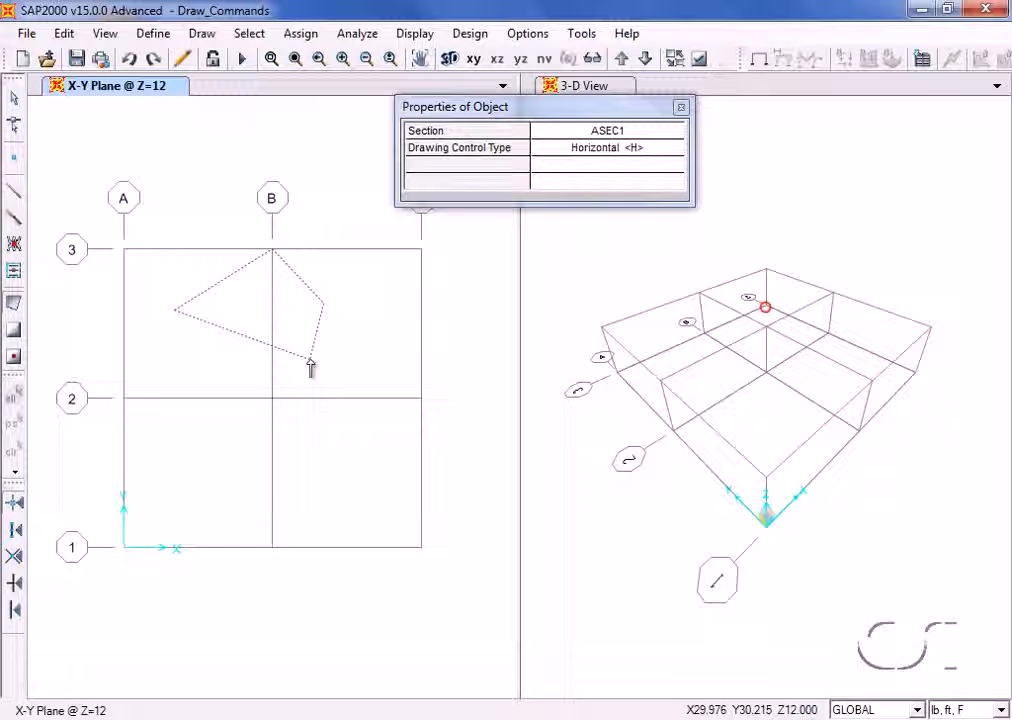
click(238, 352)
key(space)
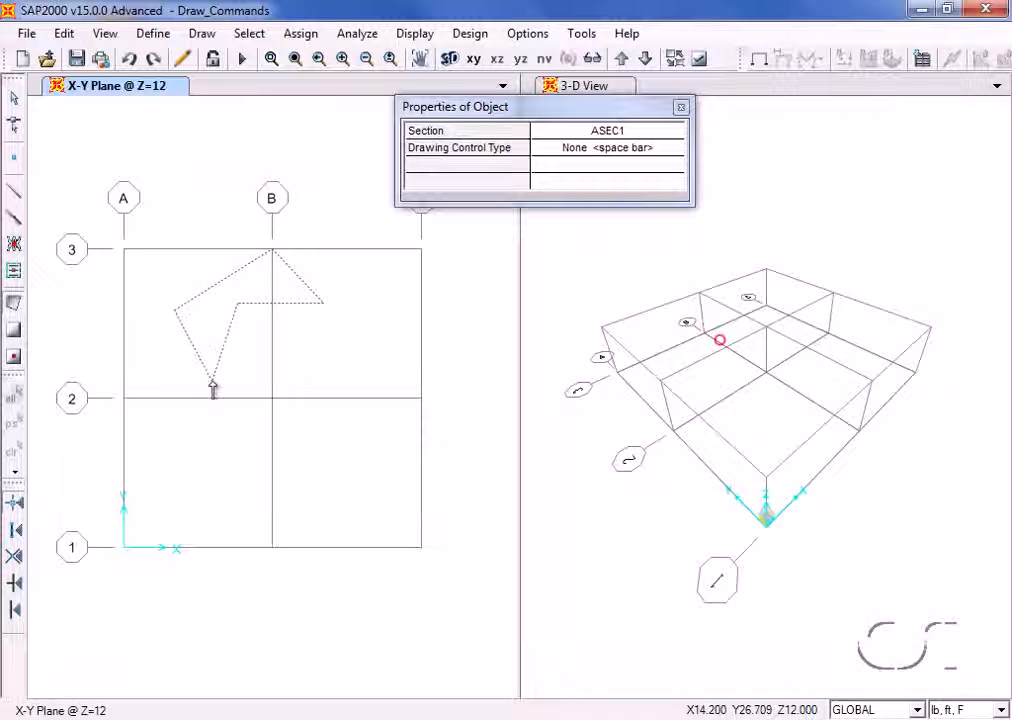
key(v)
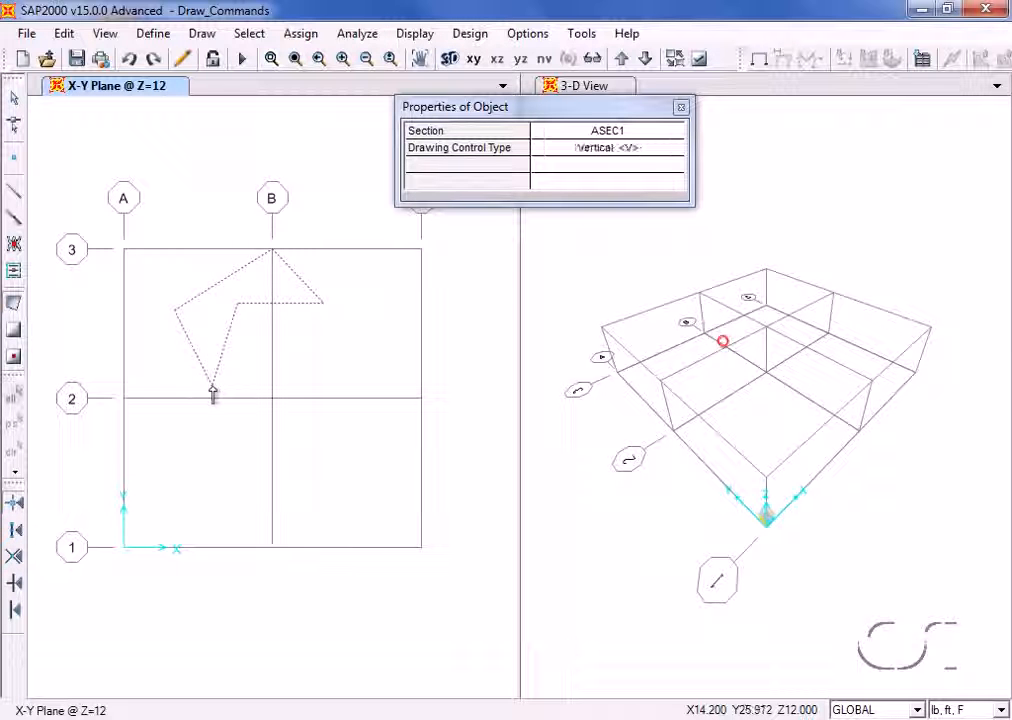
click(197, 453)
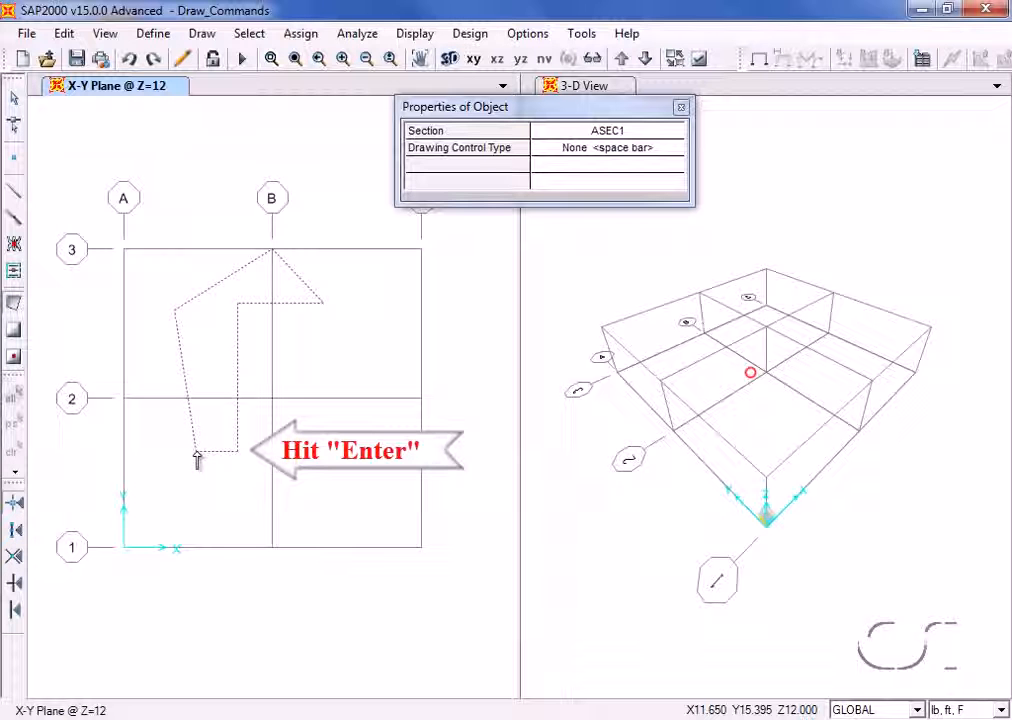
key(Return)
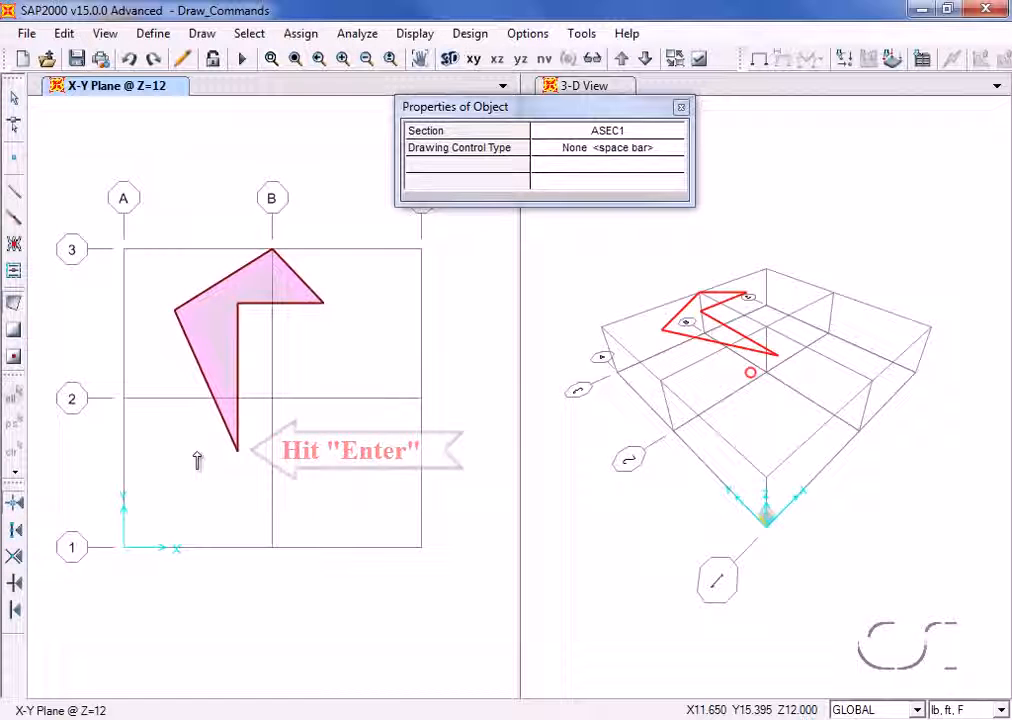
click(15, 100)
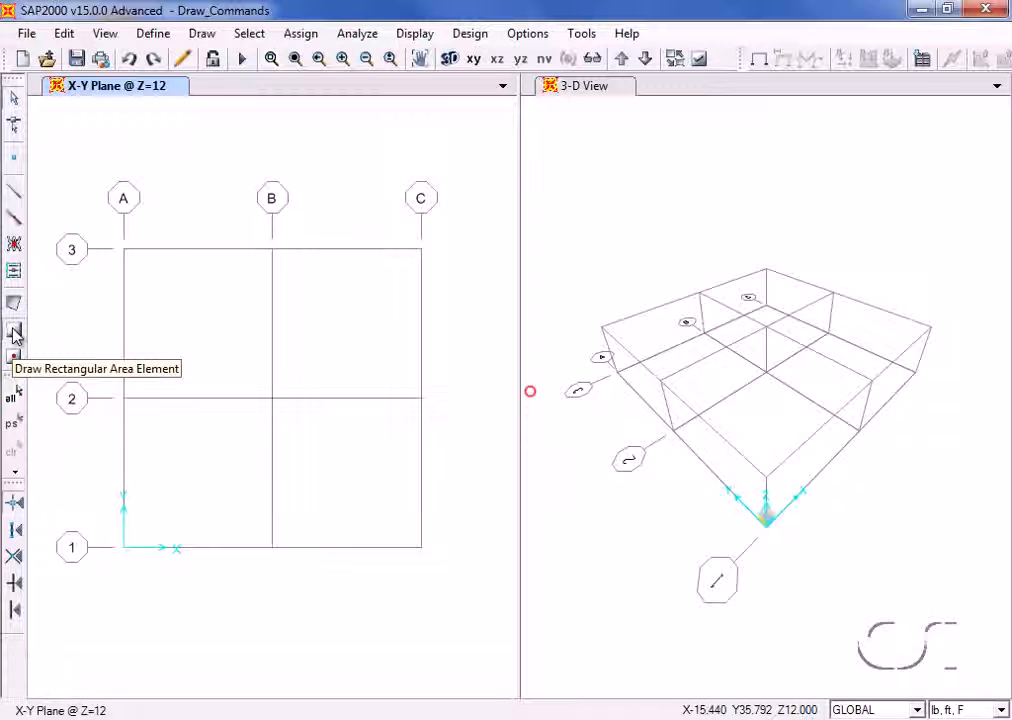
Draw ASEC1 rectangular areas filling bay A-B/2-3 and from about X=30, Y=18 to X=41, Y=11 in bay B-C/1-2, ending the command.
click(13, 332)
drag(125, 251, 273, 402)
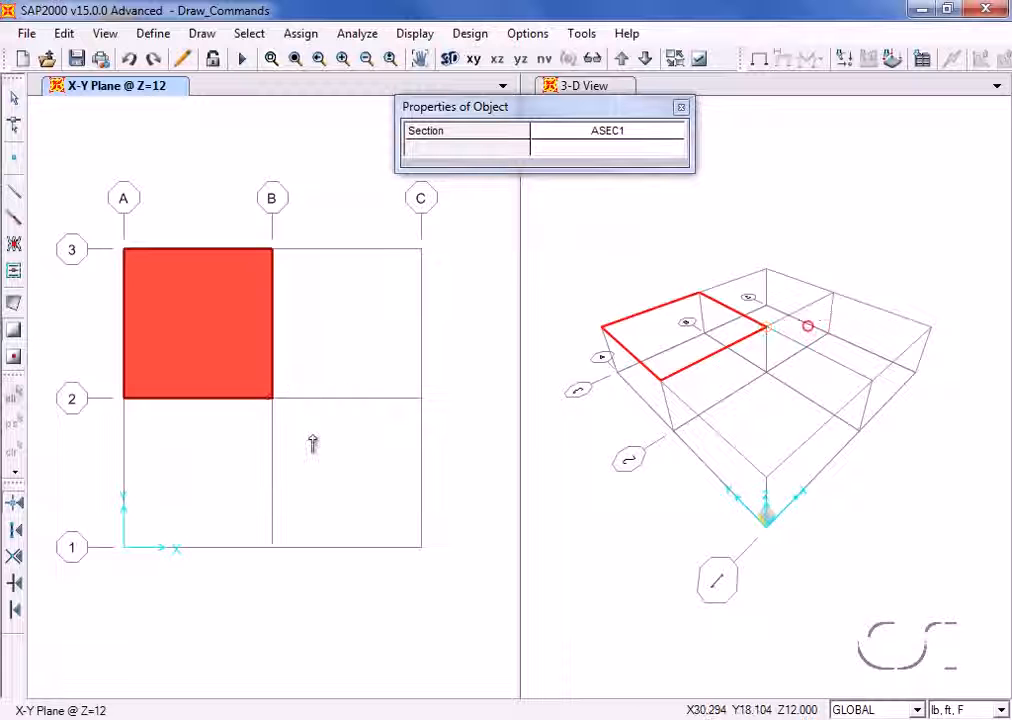
drag(312, 435, 379, 482)
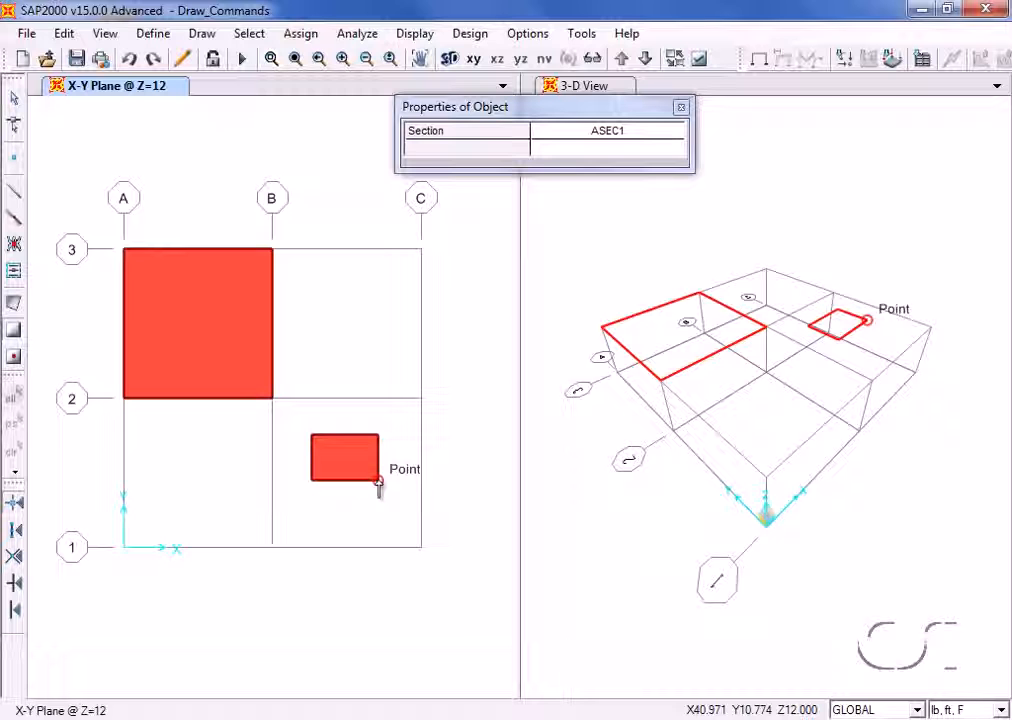
click(10, 100)
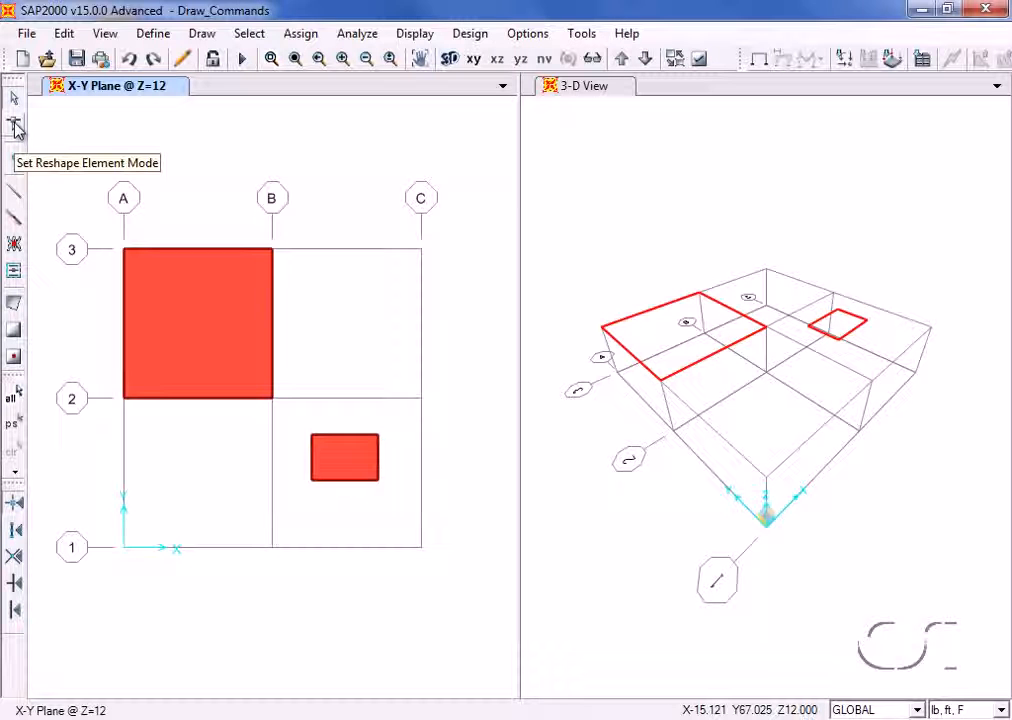
Reshape the large rectangular area by moving its corner at grid point B-2 into bay A-B/1-2.
click(14, 127)
click(190, 314)
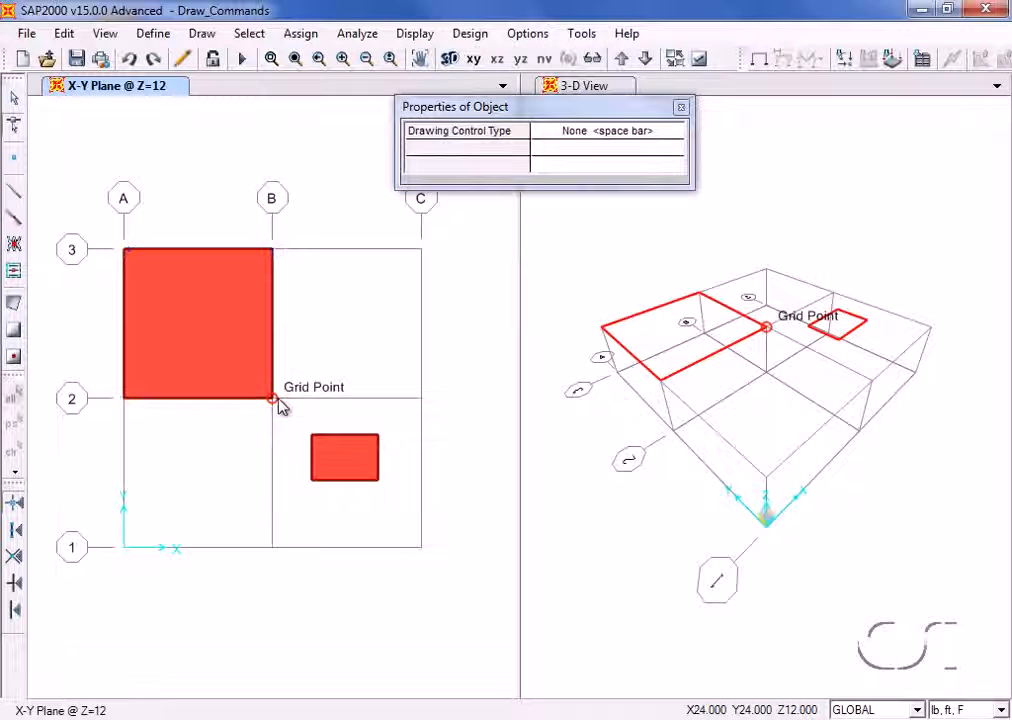
drag(272, 399, 198, 439)
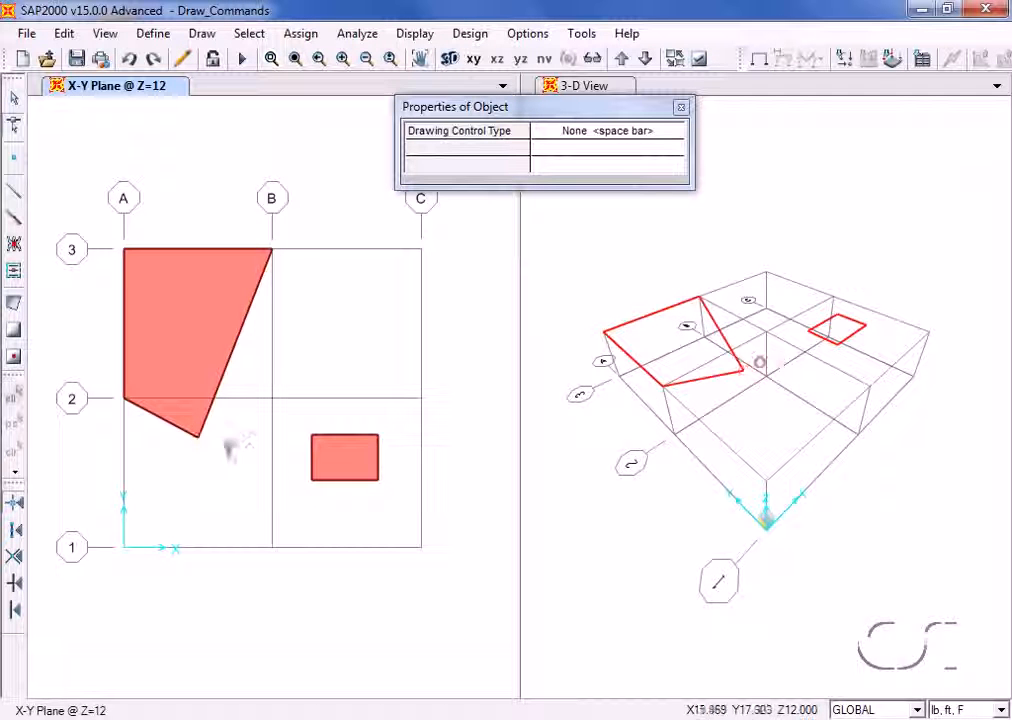
Reshape the small area by pulling its lower-left corner outward, move the whole area up across grid line 2, and end reshaping.
click(340, 466)
drag(311, 482, 288, 491)
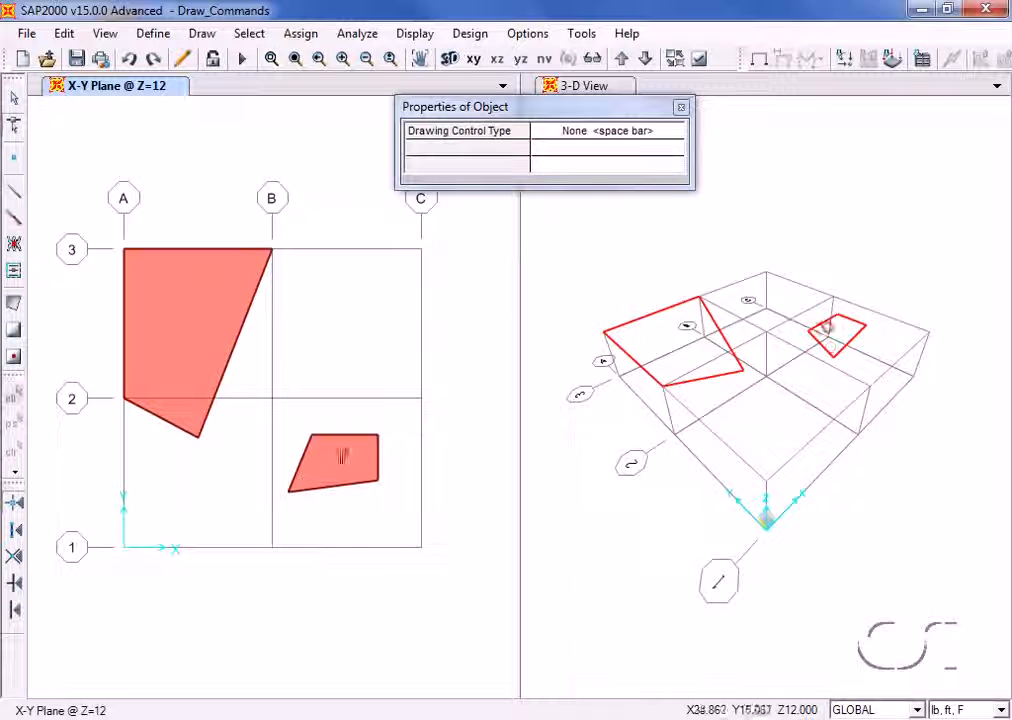
click(348, 446)
drag(349, 445, 344, 395)
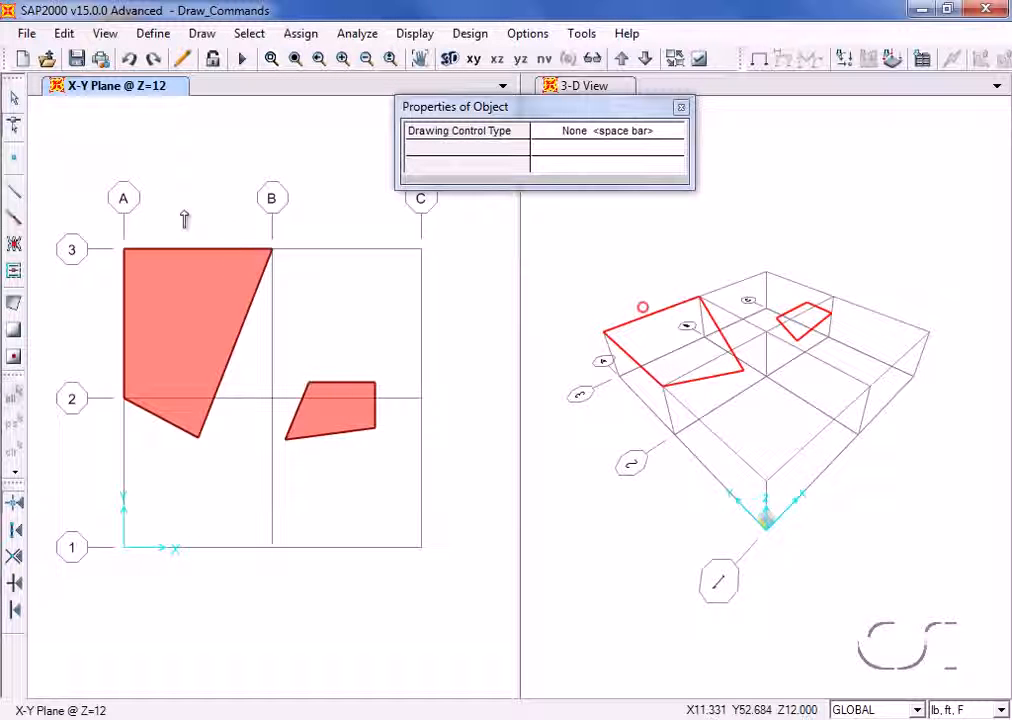
click(15, 100)
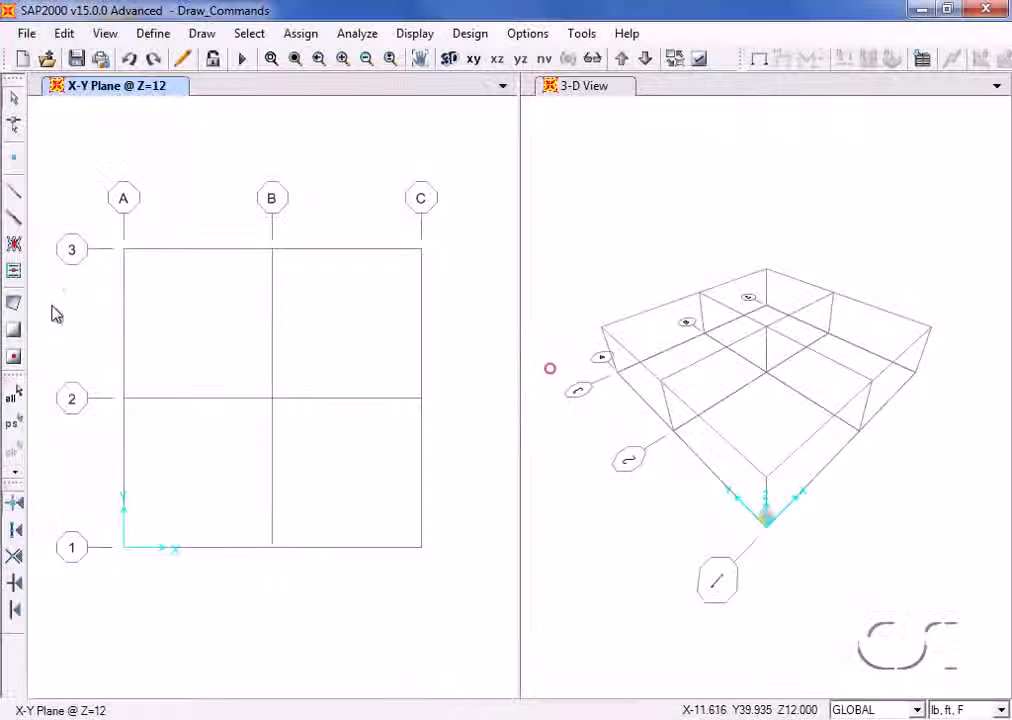
Quick-draw ASEC1 areas in bay A-B/2-3 and, with one window, in both bays between grids B and C, and end drawing.
click(15, 359)
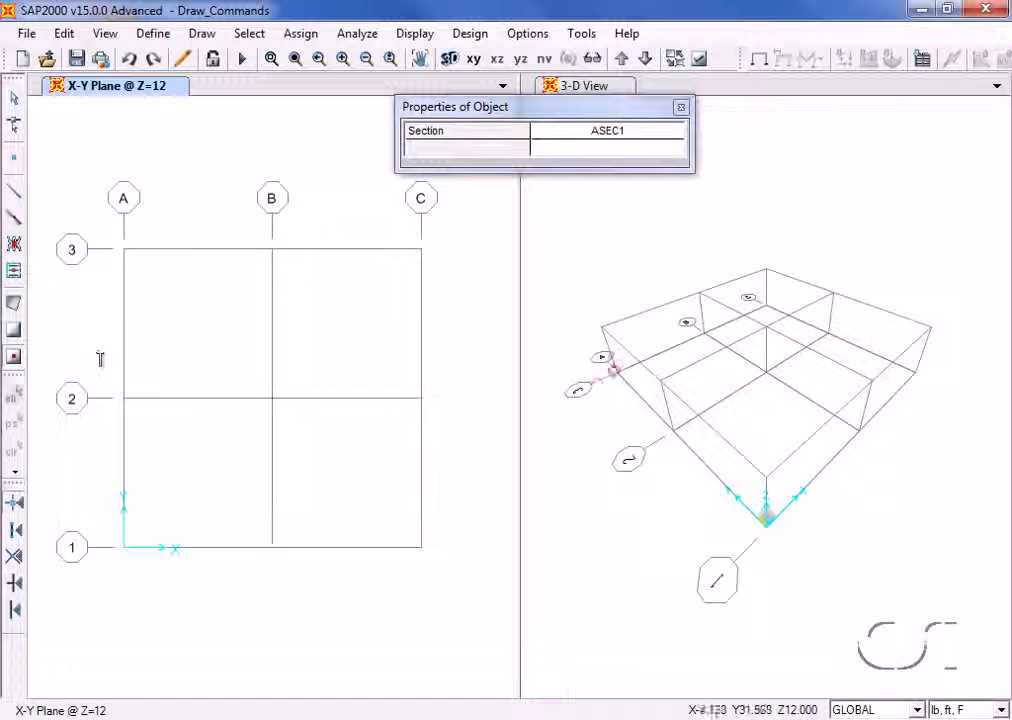
click(160, 319)
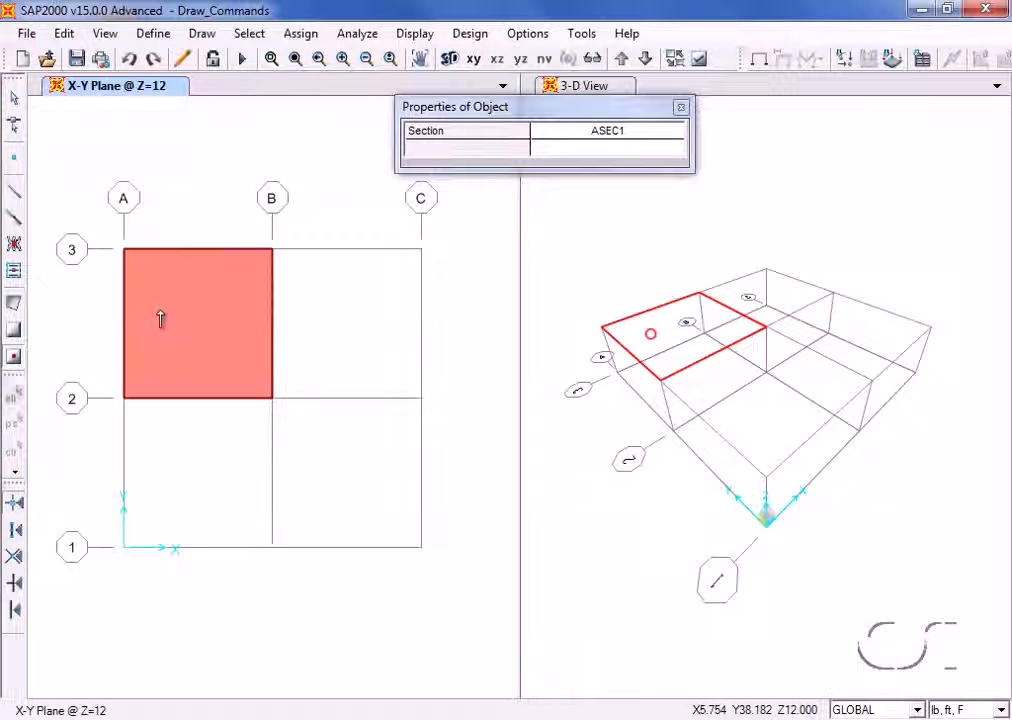
drag(253, 229, 441, 558)
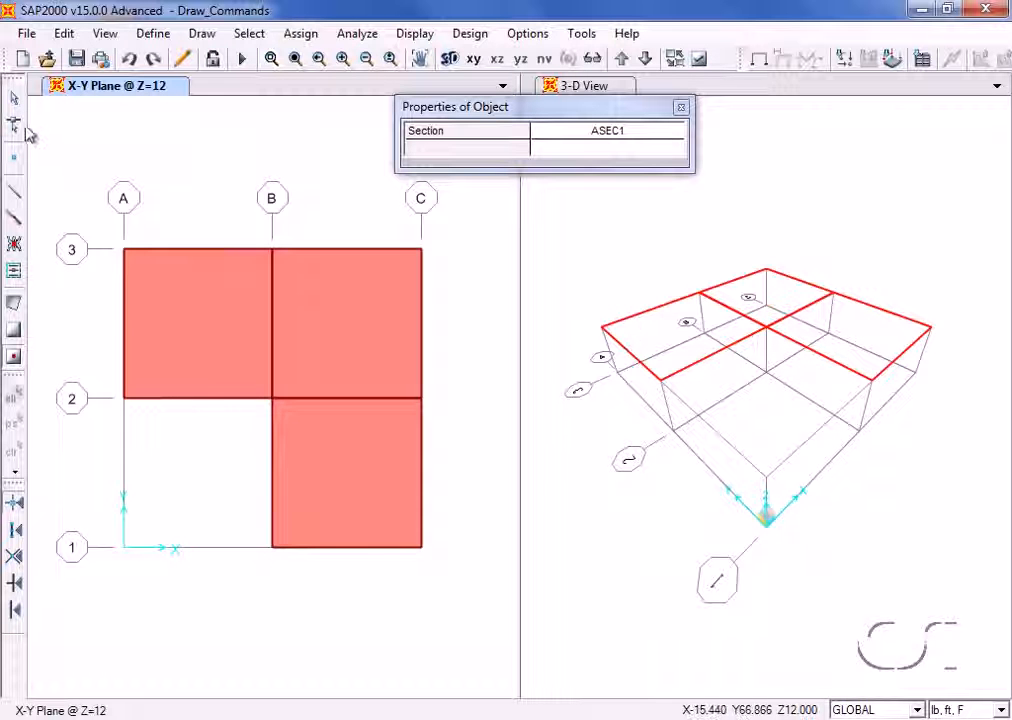
click(15, 99)
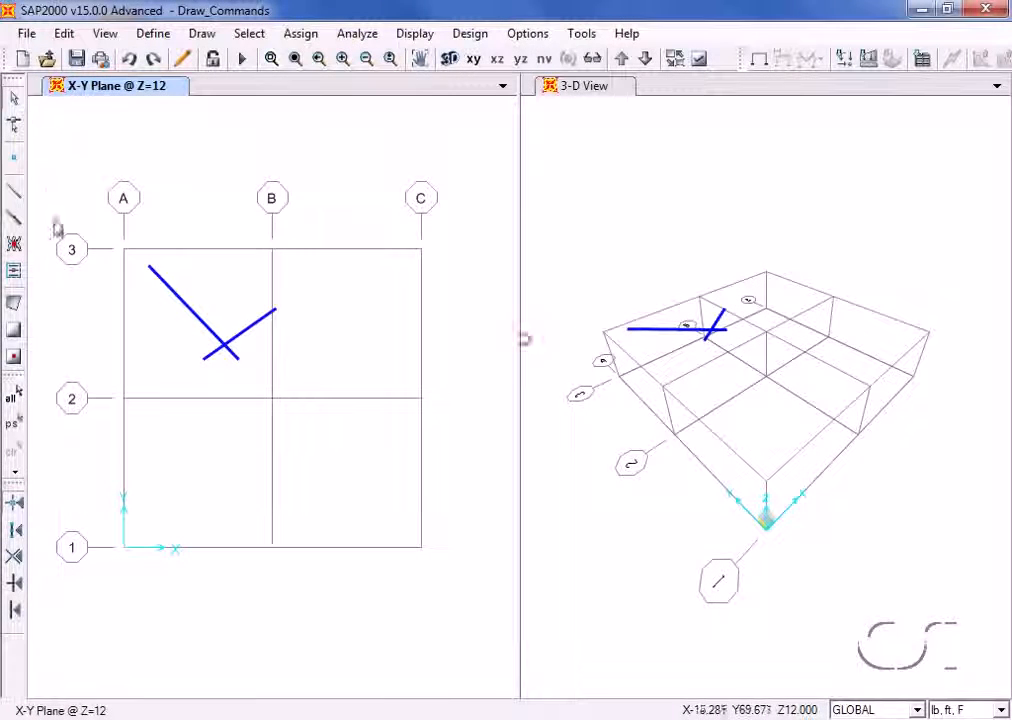
Switch the snap options for points and grid intersections, line ends and midpoints, and line intersections in turn.
click(17, 511)
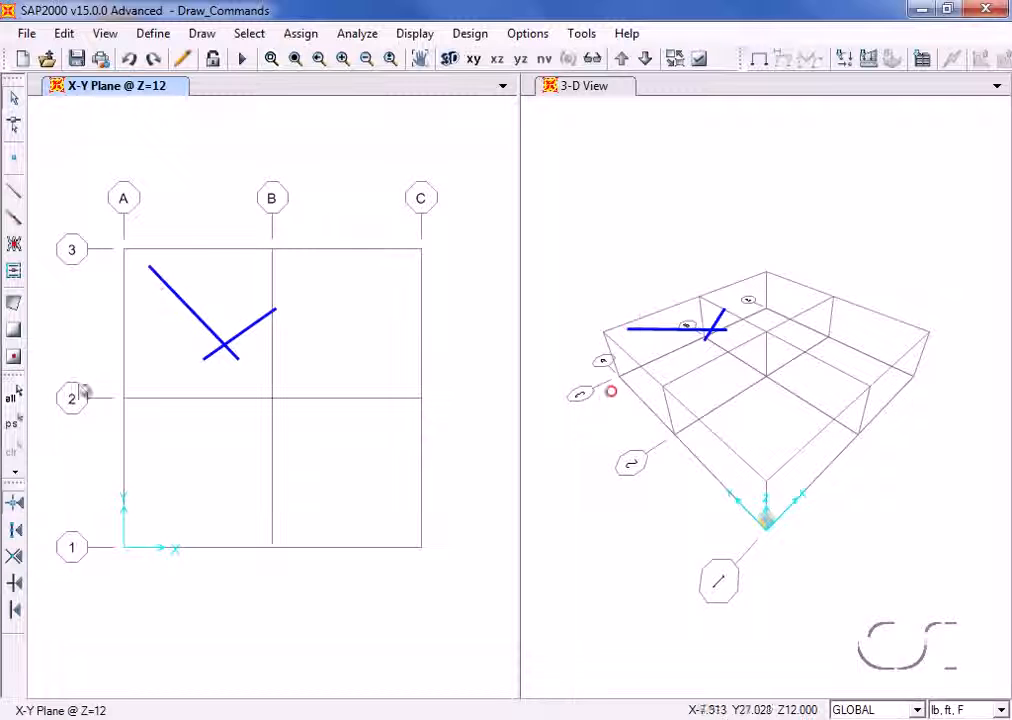
click(14, 533)
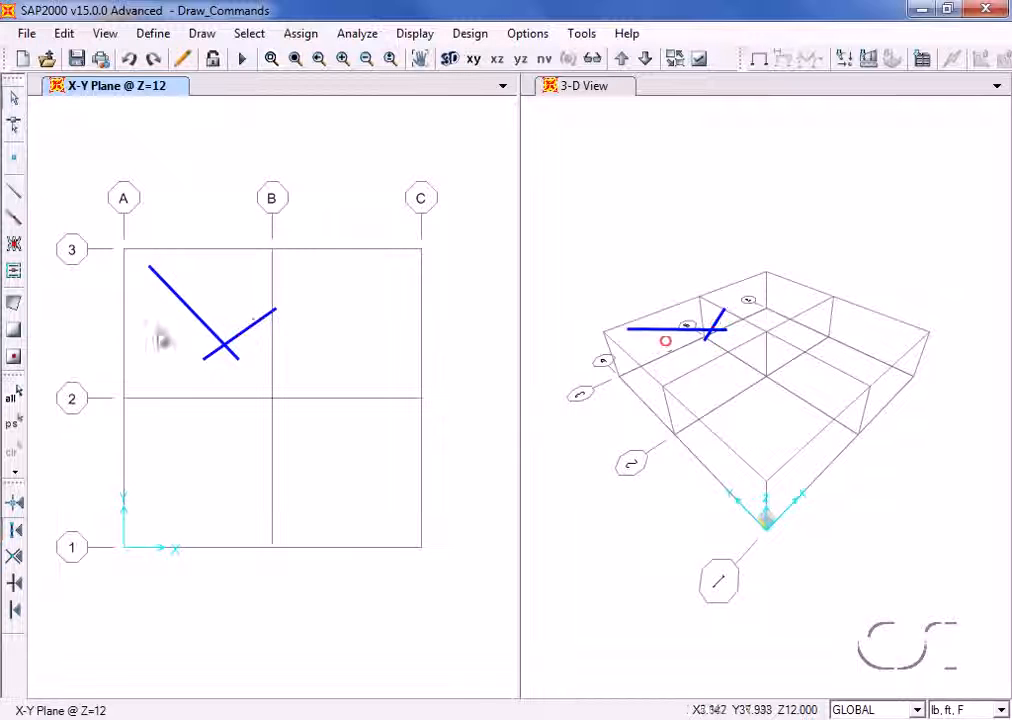
click(14, 558)
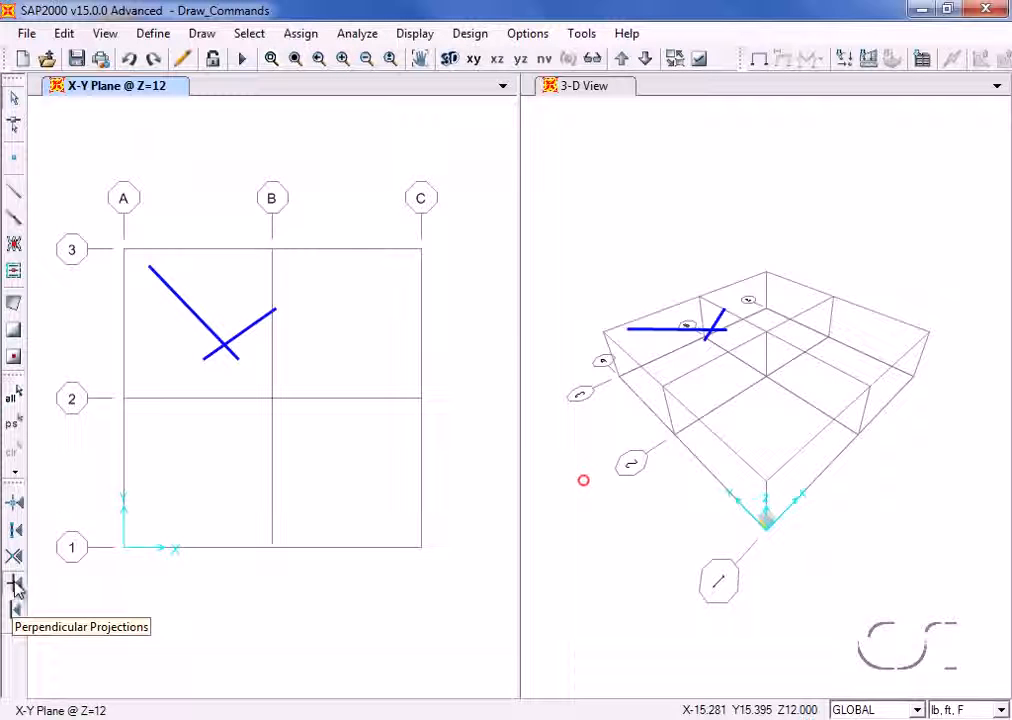
With perpendicular snapping, draw a continuous FSEC1 straight frame about 8.74 ft long in bay A-B/2-3 up to the long diagonal frame, and end drawing.
click(16, 192)
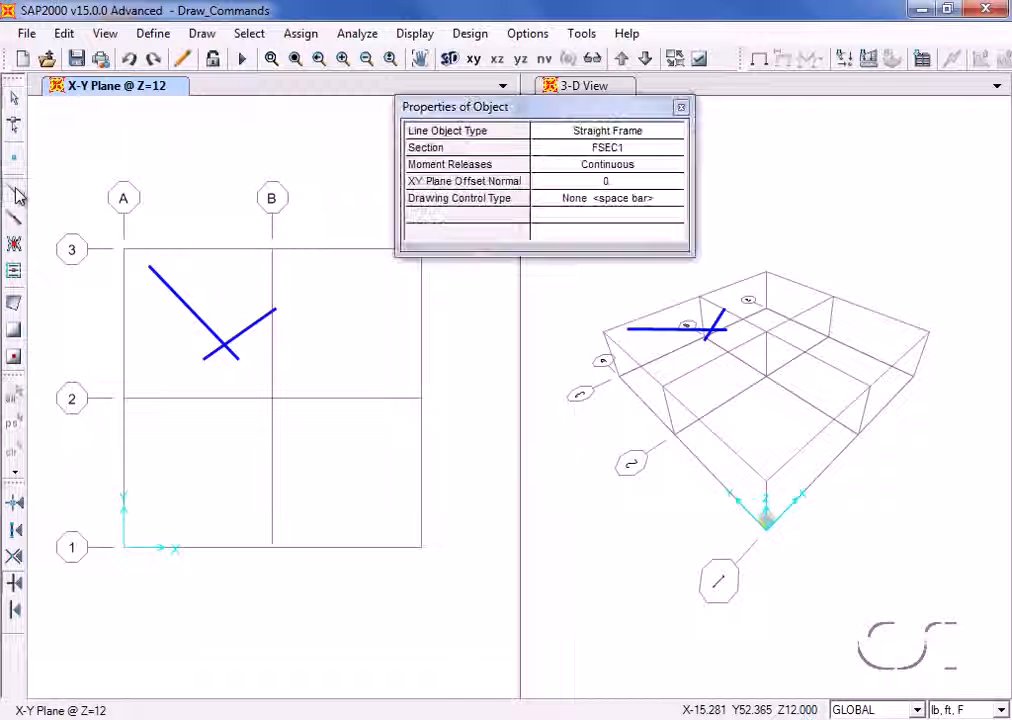
click(143, 339)
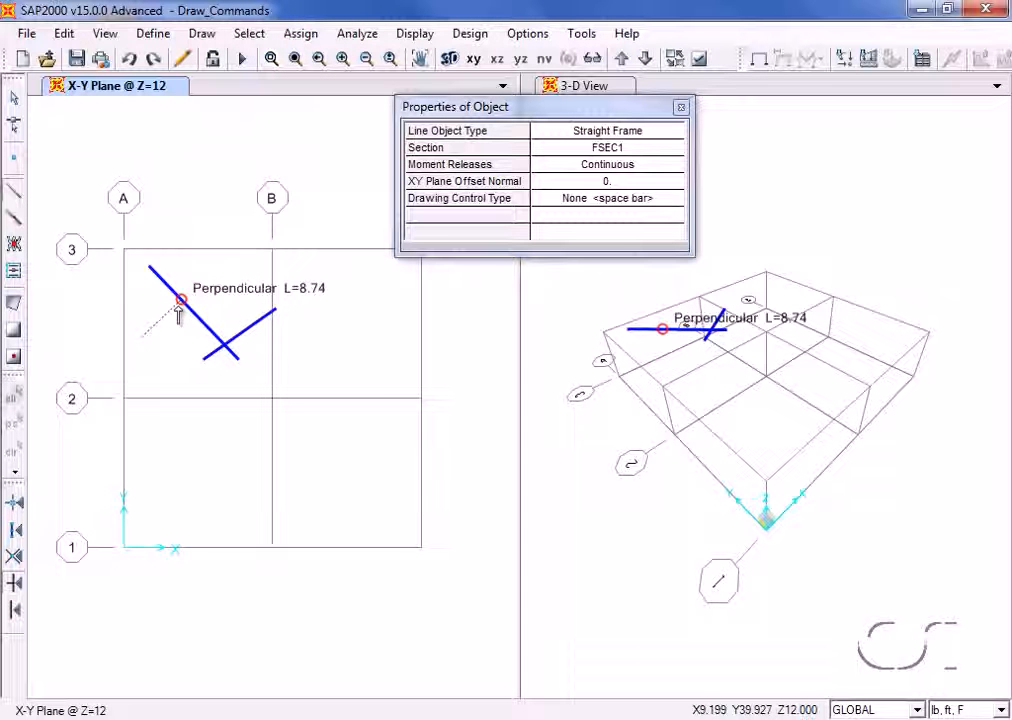
click(179, 310)
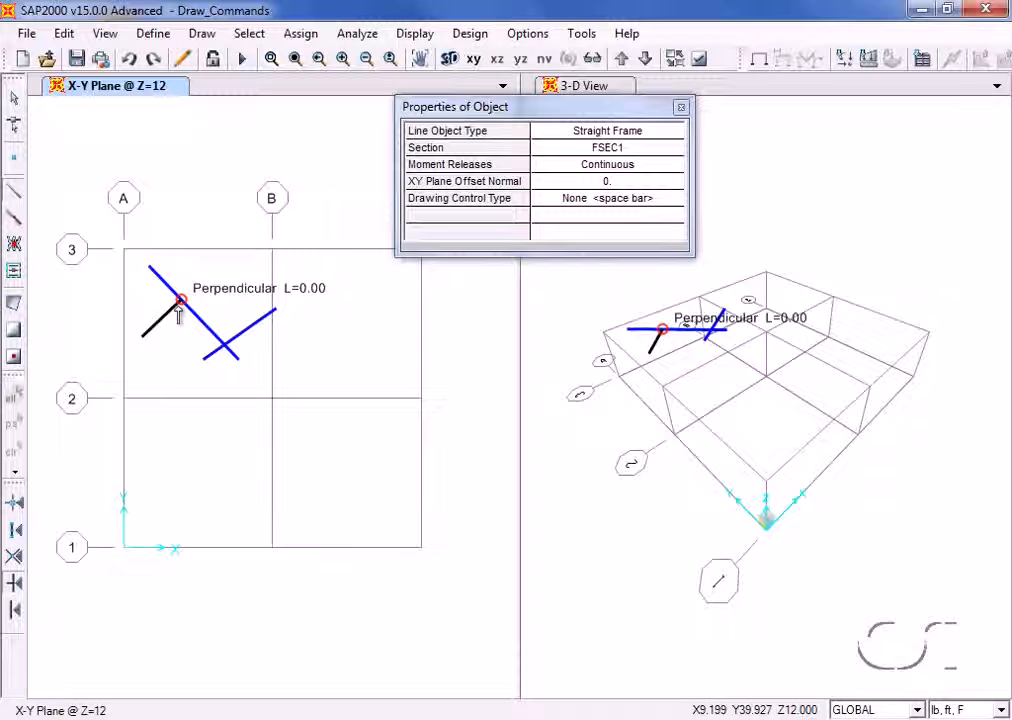
right_click(156, 298)
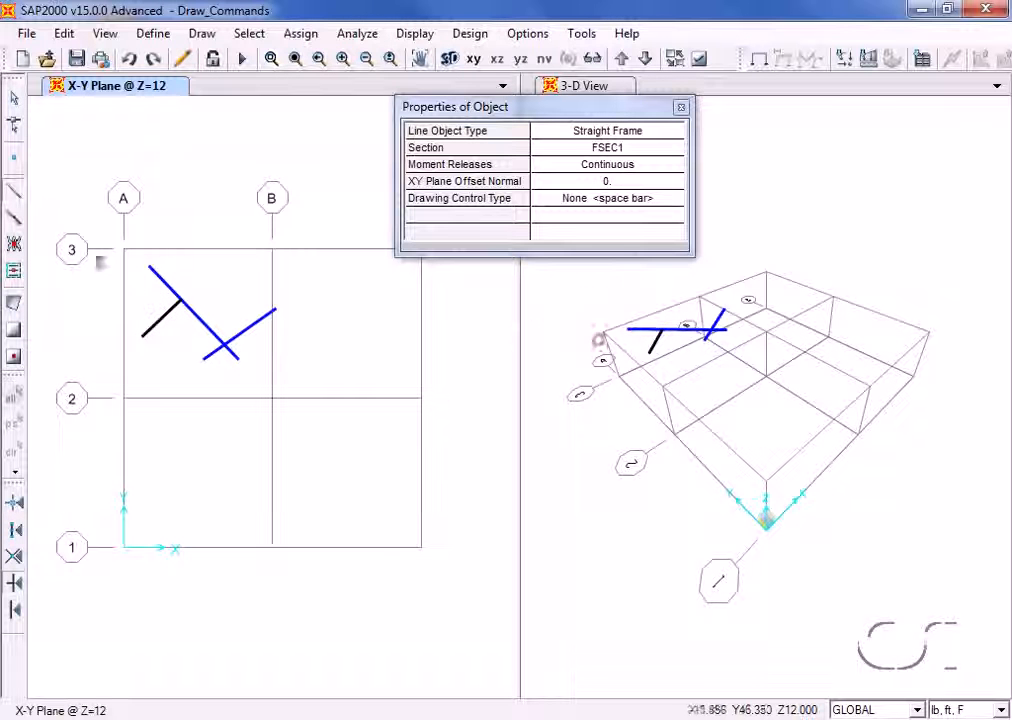
click(14, 104)
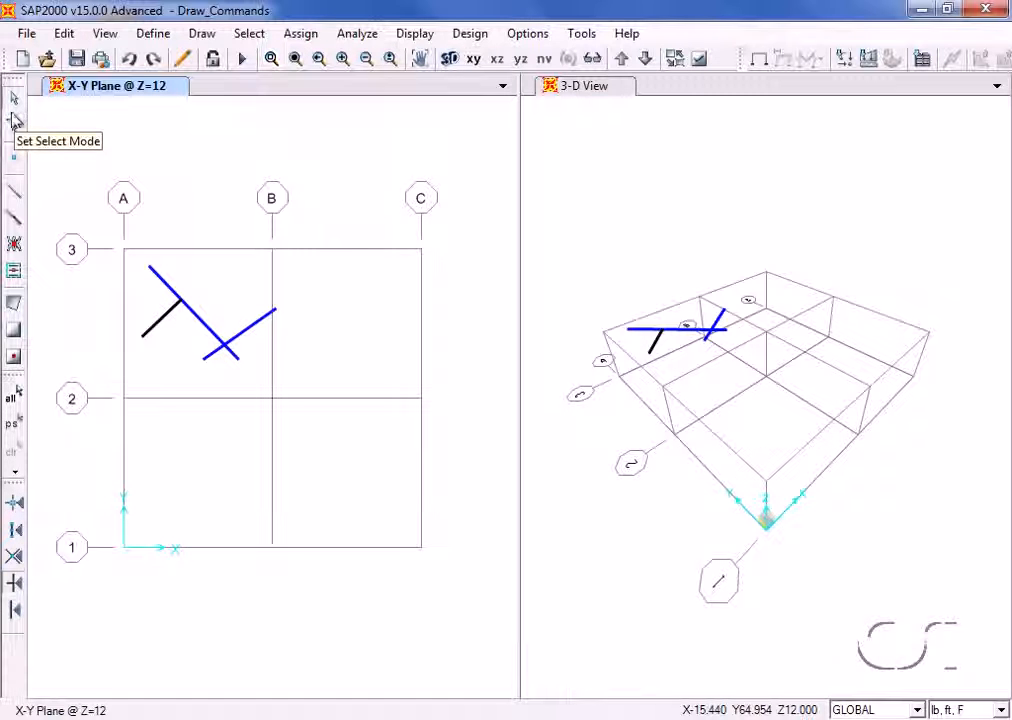